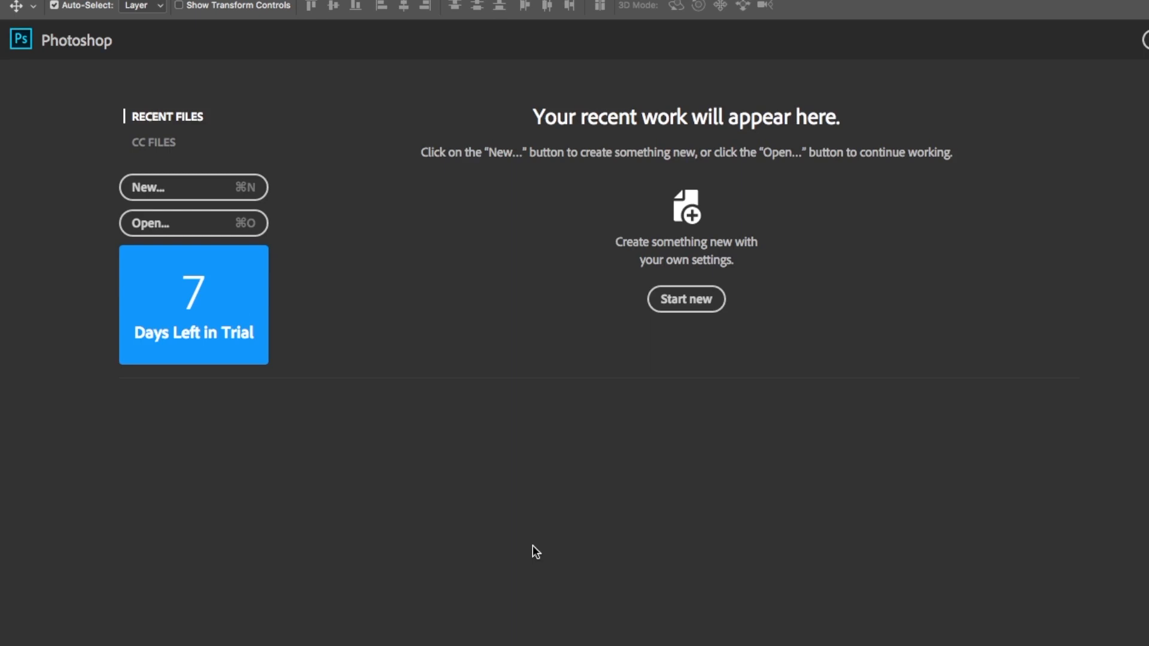
# Open the settings for a new document
pyautogui.click(205, 200)
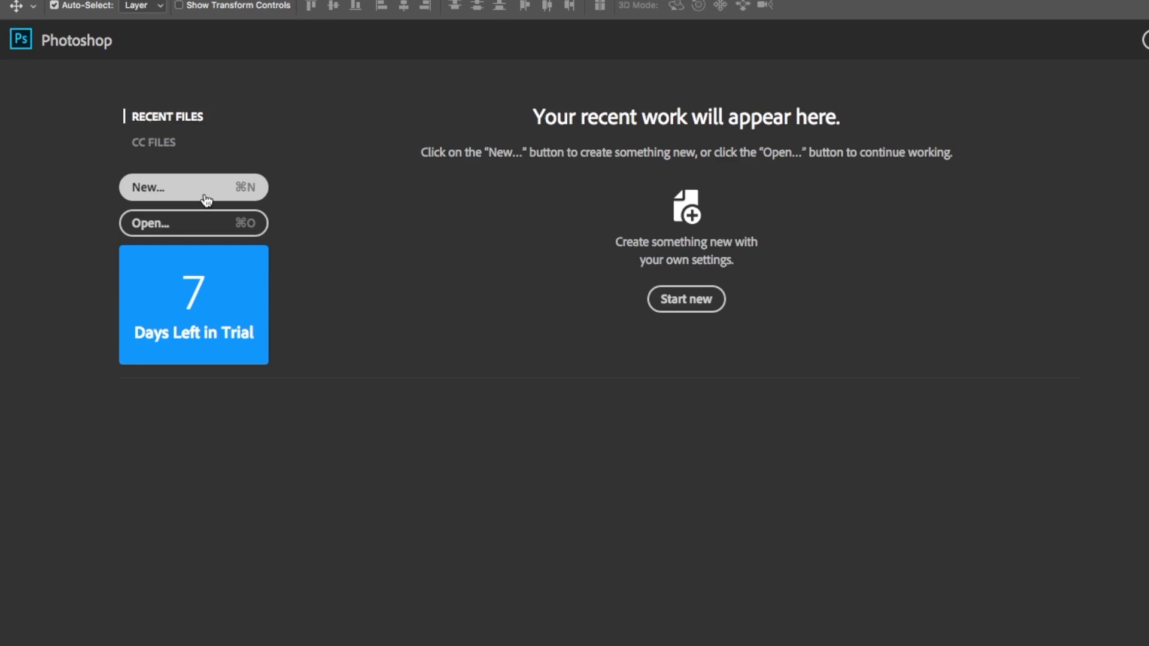
pyautogui.click(206, 192)
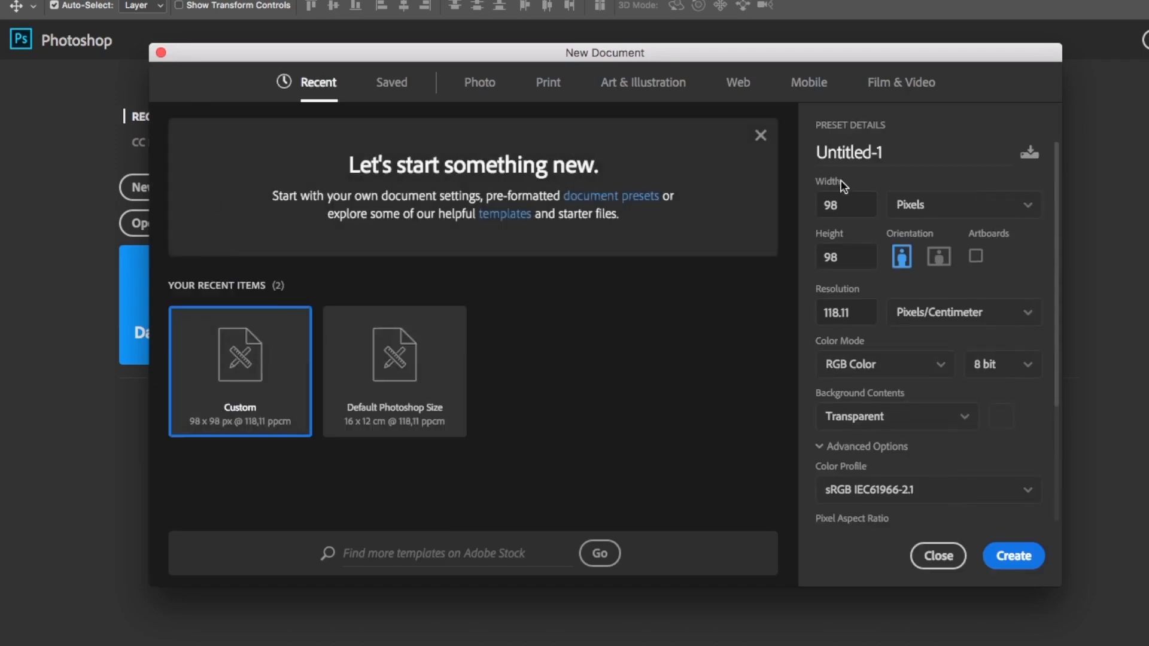
pyautogui.click(945, 213)
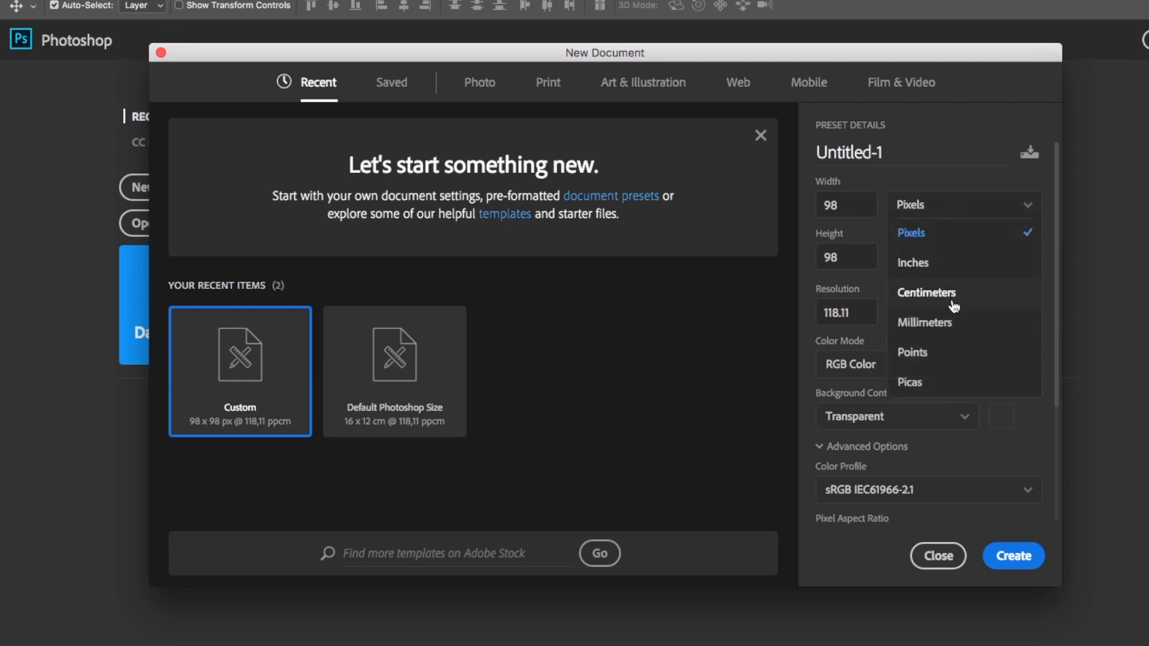
pyautogui.click(954, 299)
pyautogui.click(965, 209)
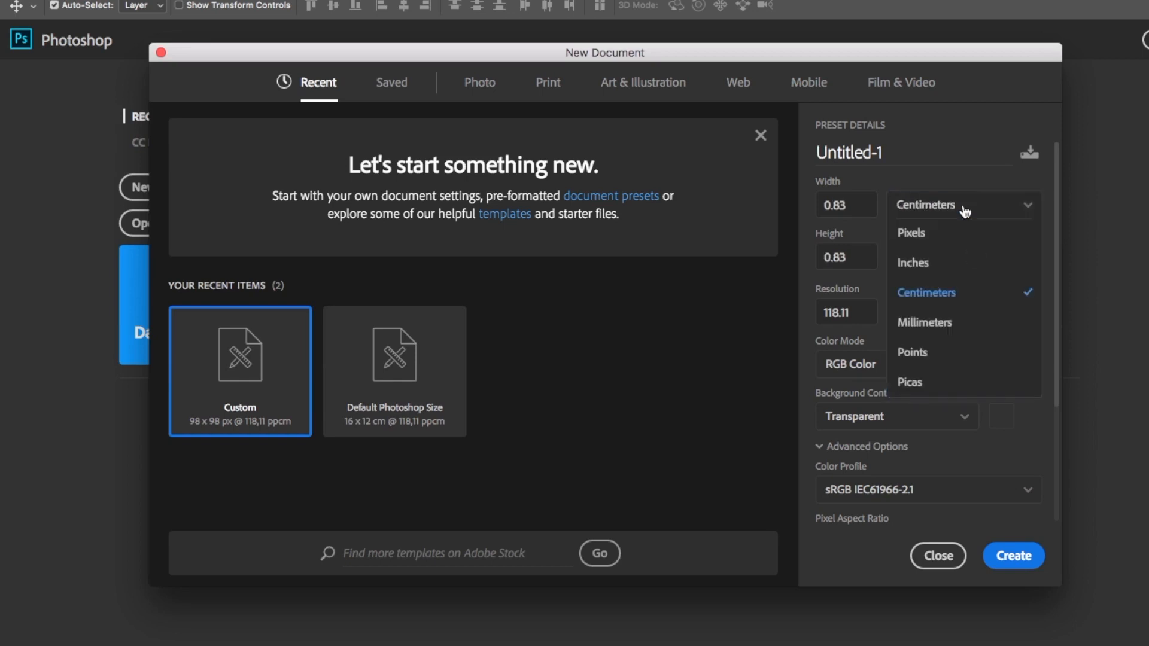
pyautogui.click(938, 243)
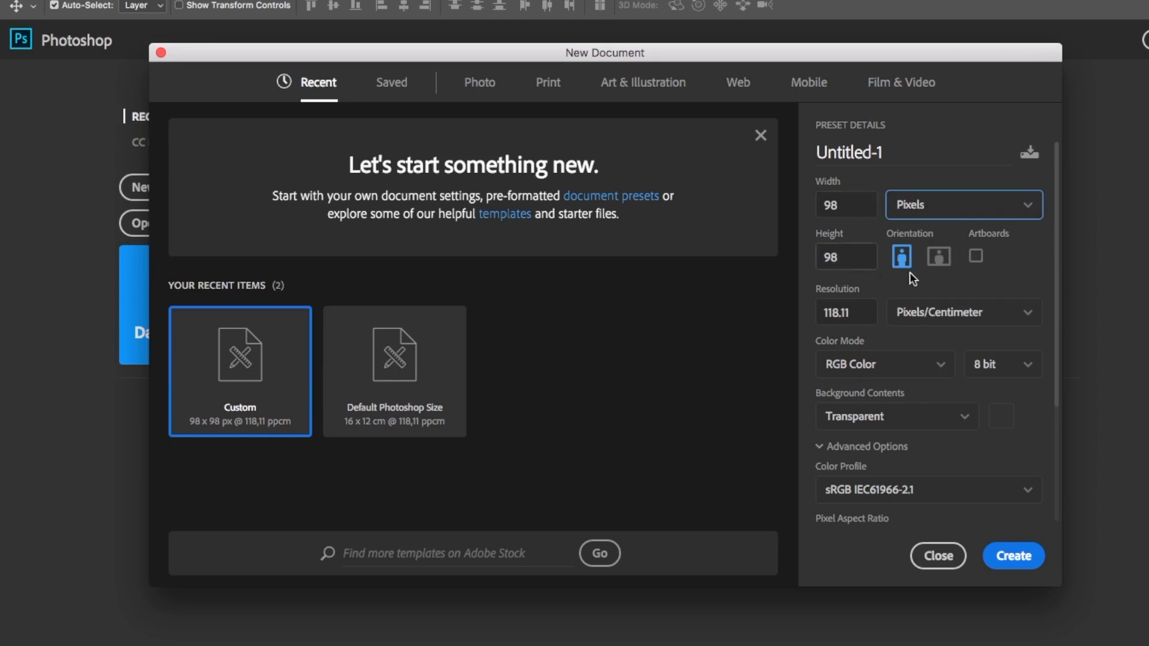
pyautogui.scroll(-5, 945, 279)
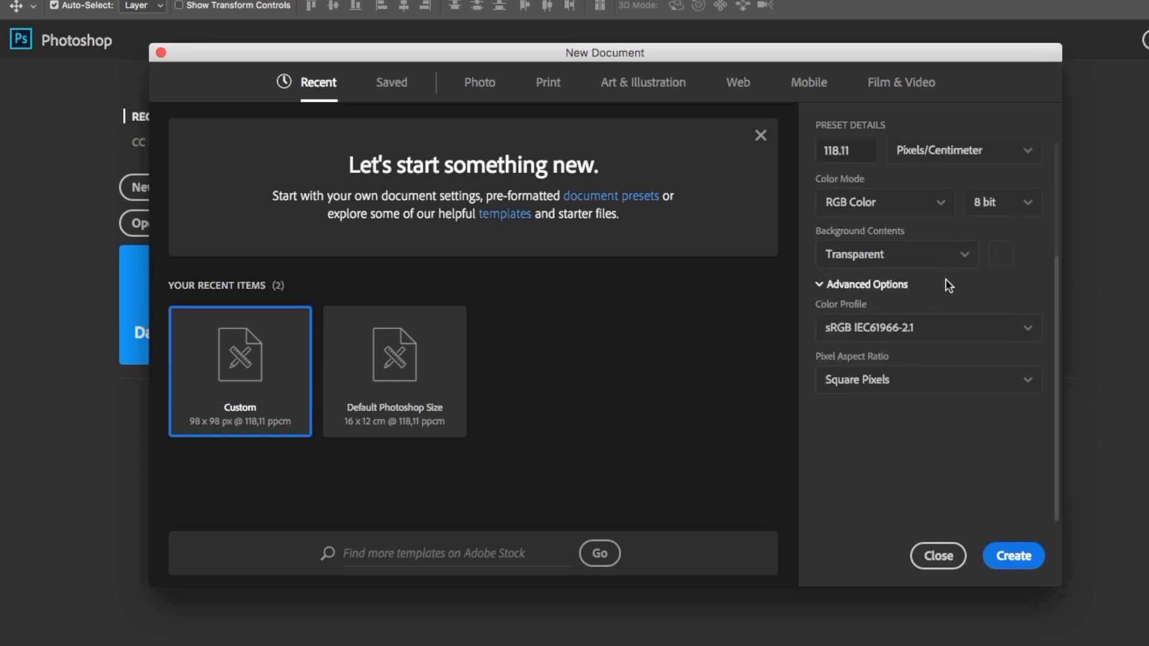
pyautogui.scroll(5, 950, 305)
pyautogui.click(897, 317)
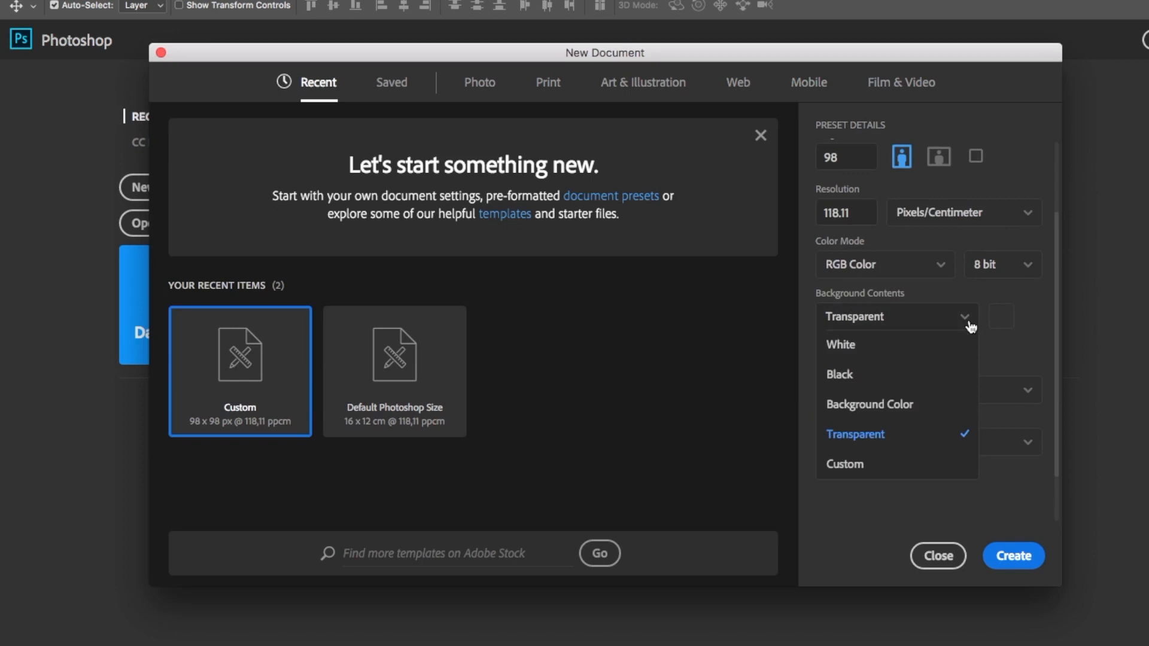
pyautogui.click(913, 356)
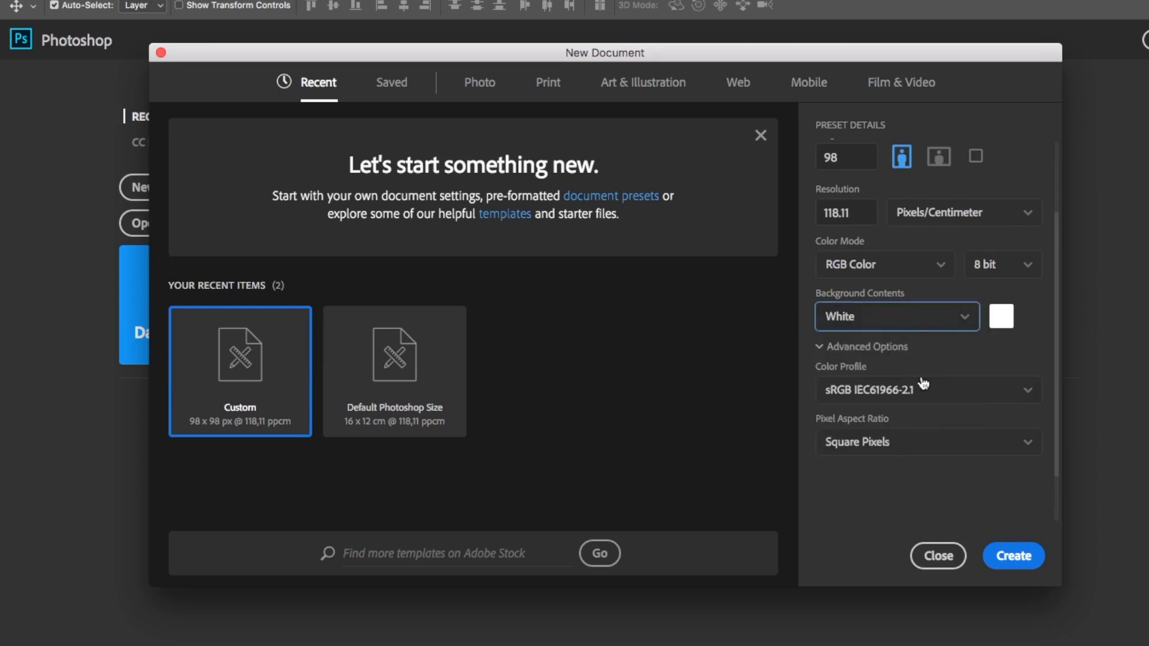
pyautogui.click(895, 324)
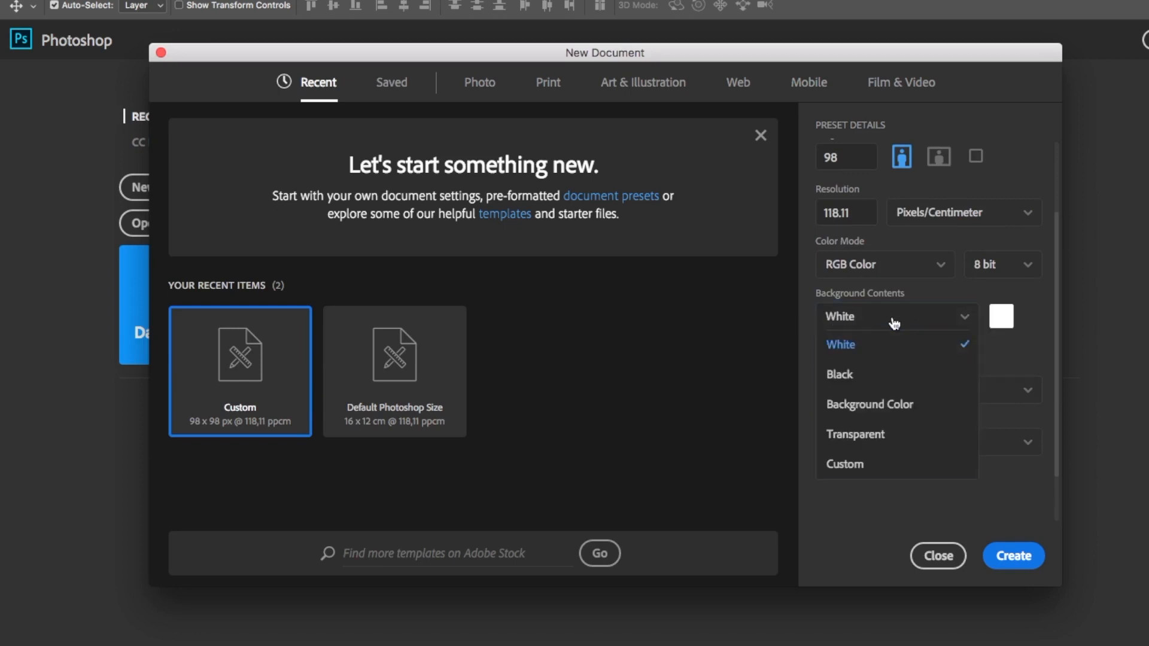
pyautogui.click(871, 432)
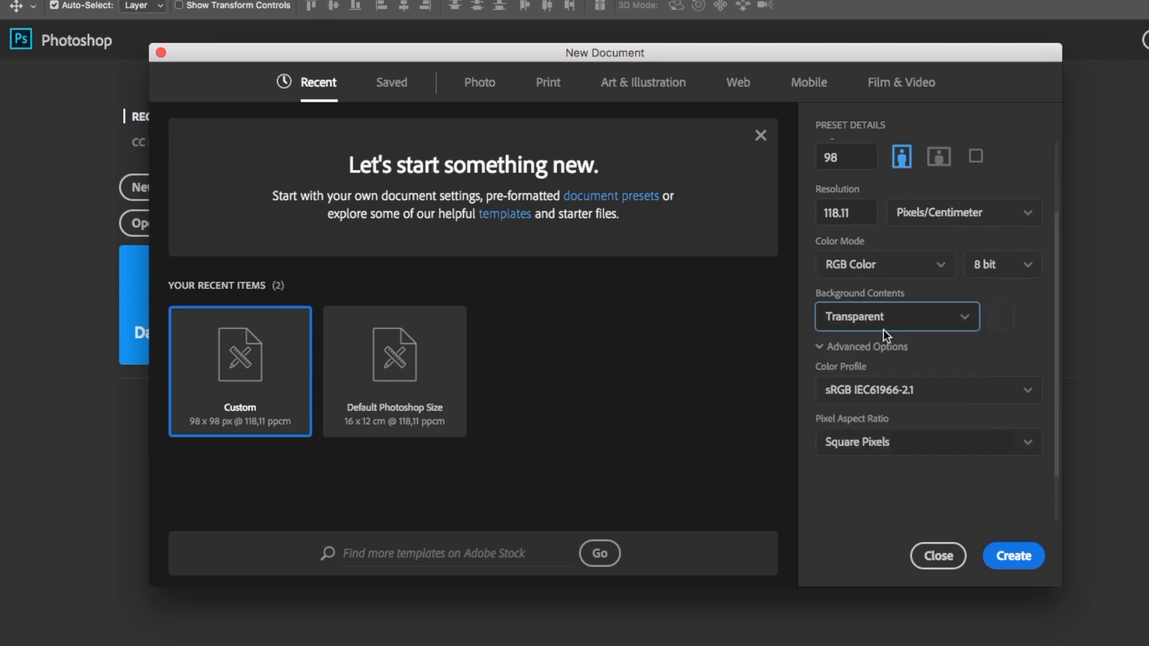
pyautogui.scroll(3, 871, 358)
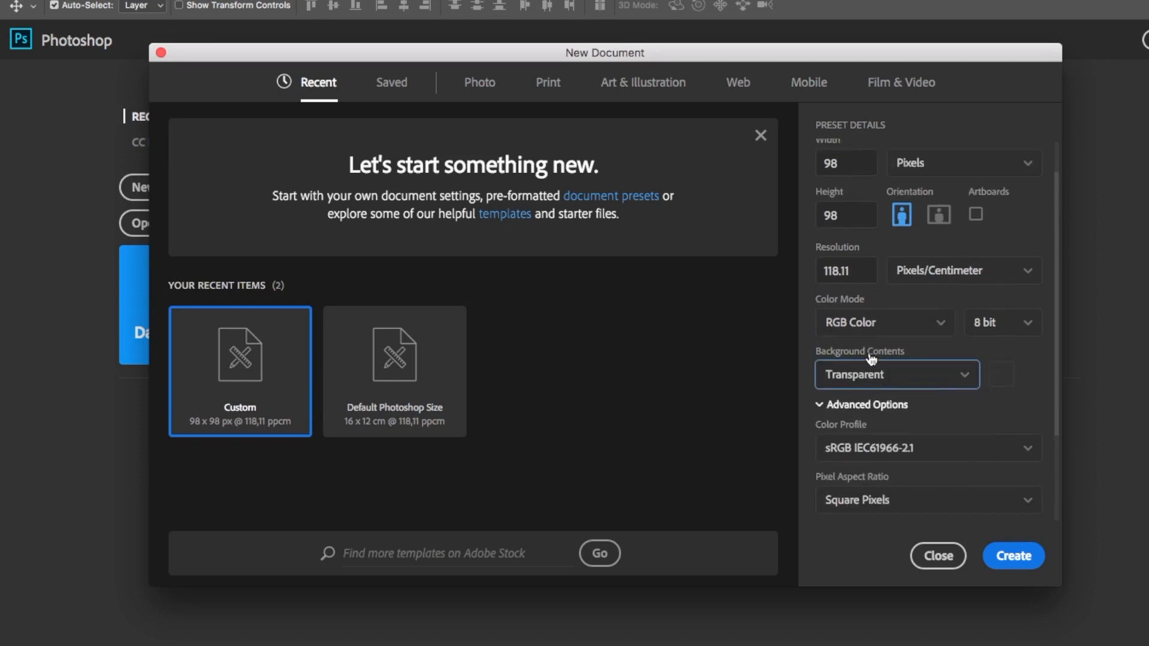
# Create the 98 x 98 pixel RGB document with a transparent background and add an empty layer
pyautogui.click(1005, 564)
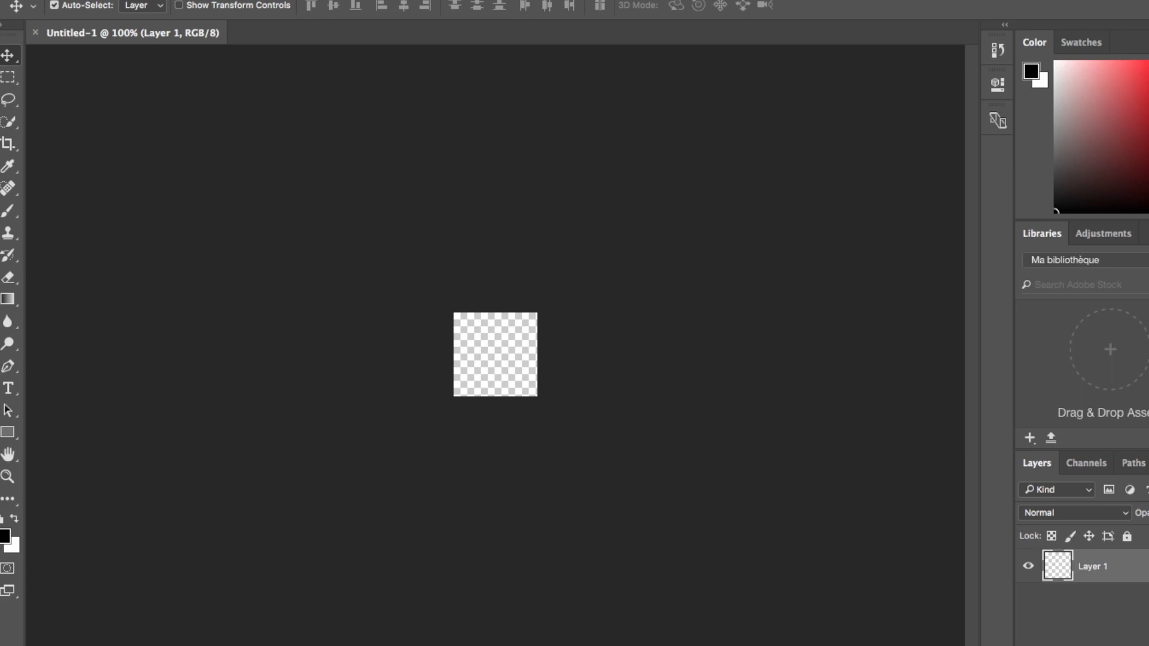
pyautogui.press('super+alt+shift+n')
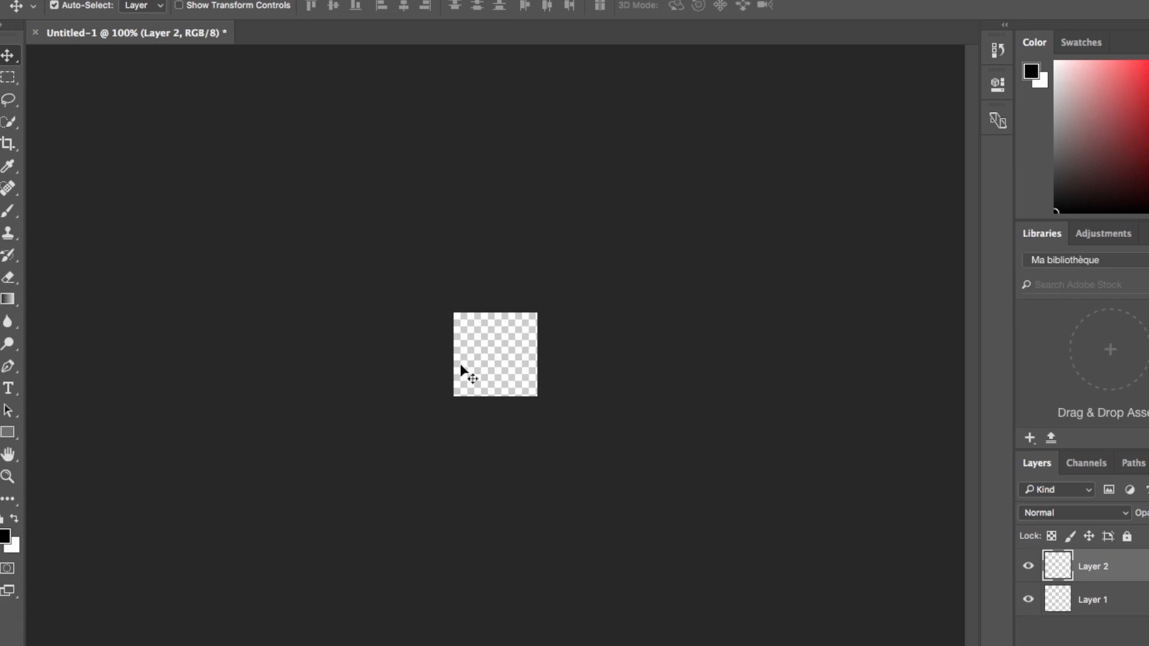
# Place the visage image in the document, enlarged and horizontally centred near the canvas's upper edge with free space beneath the chin
pyautogui.click(54, 643)
pyautogui.moveTo(777, 477); pyautogui.dragTo(450, 359)
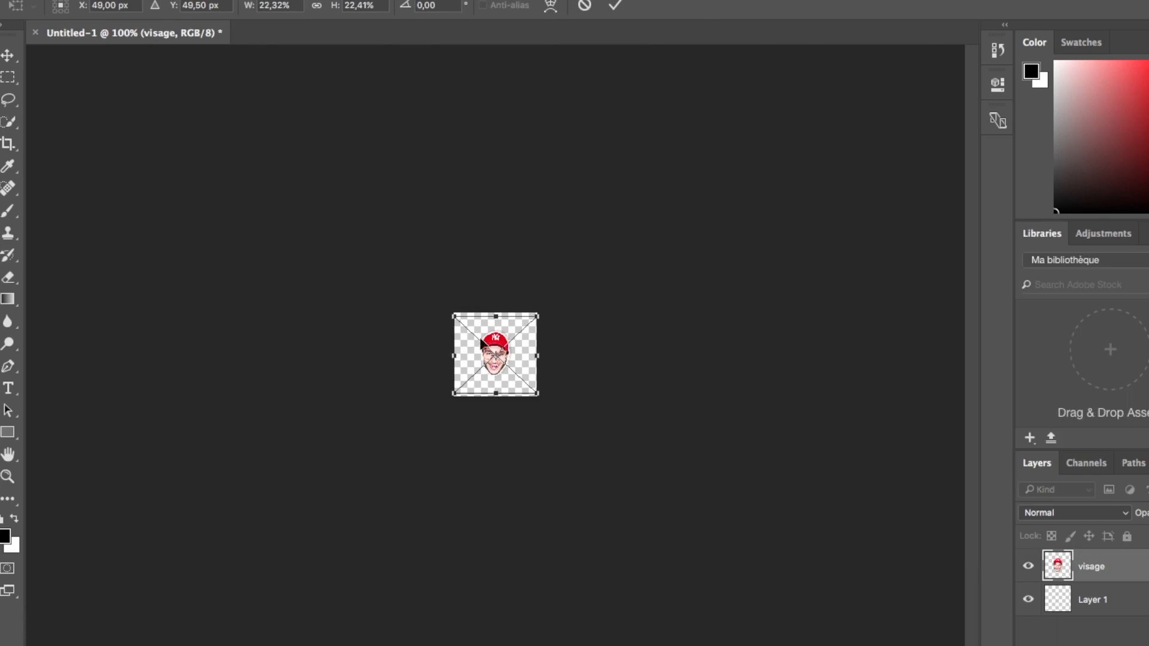
pyautogui.moveTo(536, 319); pyautogui.dragTo(555, 301)
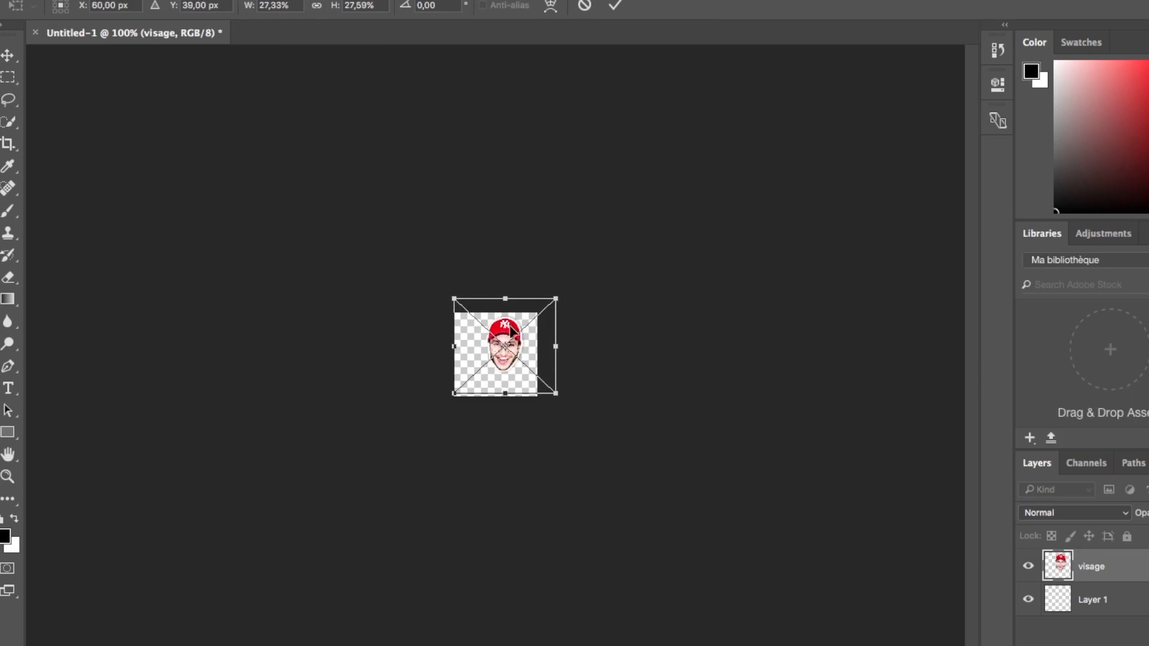
pyautogui.moveTo(510, 331); pyautogui.dragTo(503, 337)
pyautogui.hotkey('ctrl', '+')
pyautogui.hotkey('ctrl', '+')
pyautogui.hotkey('ctrl', '+')
pyautogui.hotkey('ctrl', '+')
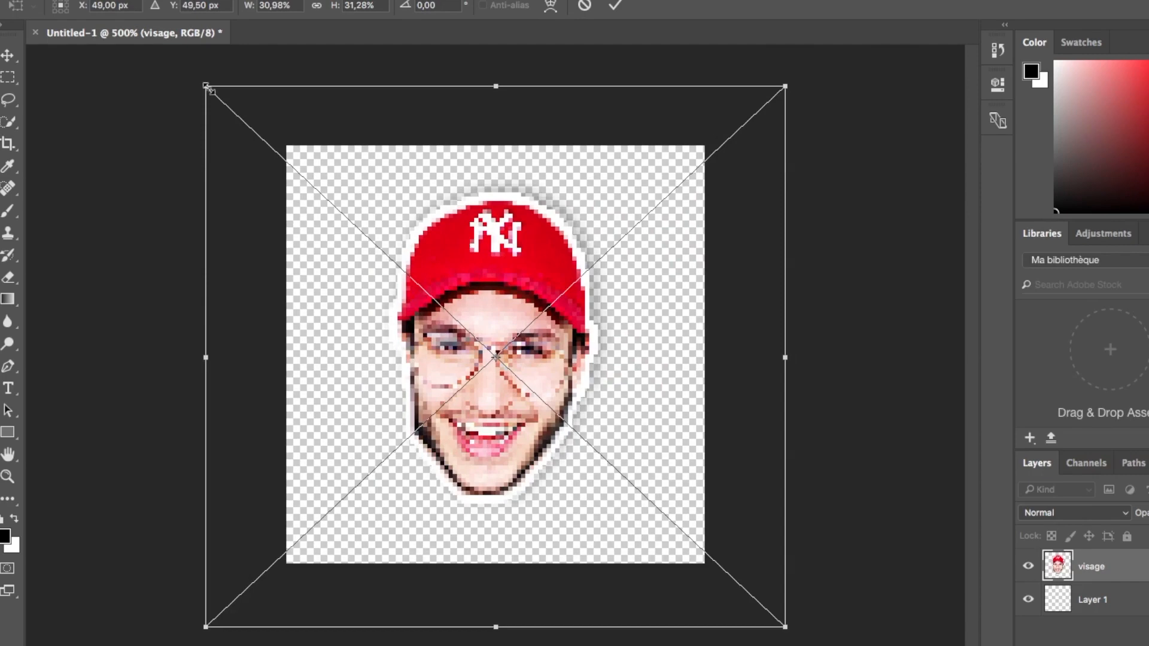
pyautogui.moveTo(209, 88); pyautogui.dragTo(233, 153)
pyautogui.press('Return')
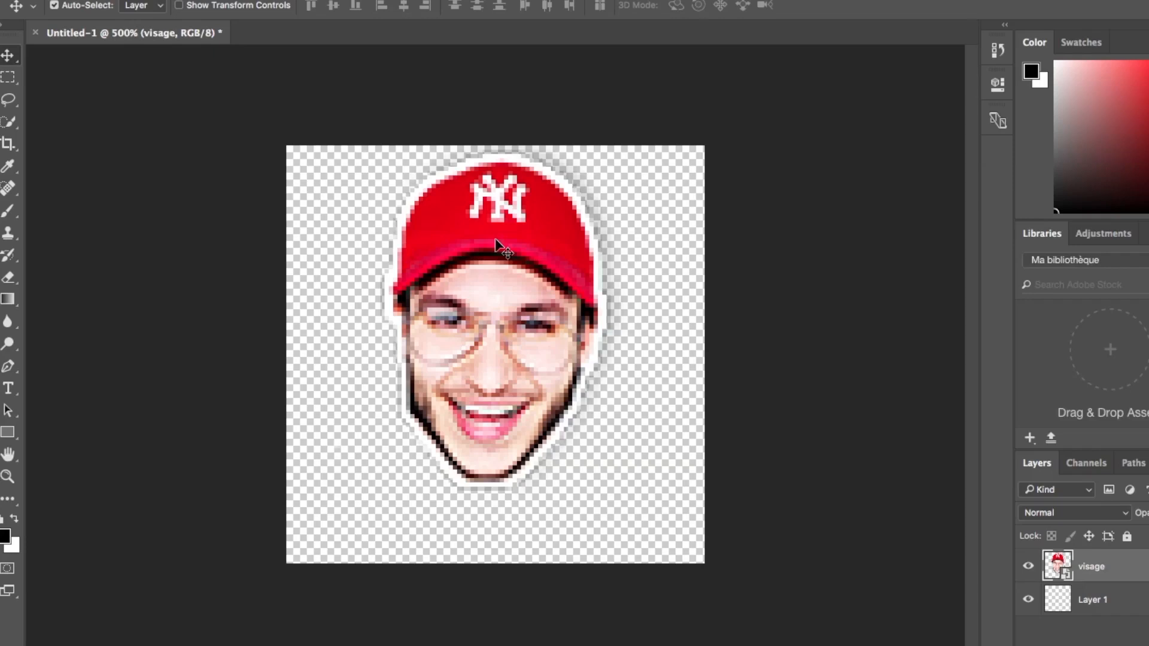
# Add the text "ABONNE TOI !" in white 4 pt Myriad Pro Regular across the canvas below the face
pyautogui.click(8, 386)
pyautogui.moveTo(294, 475); pyautogui.dragTo(715, 581)
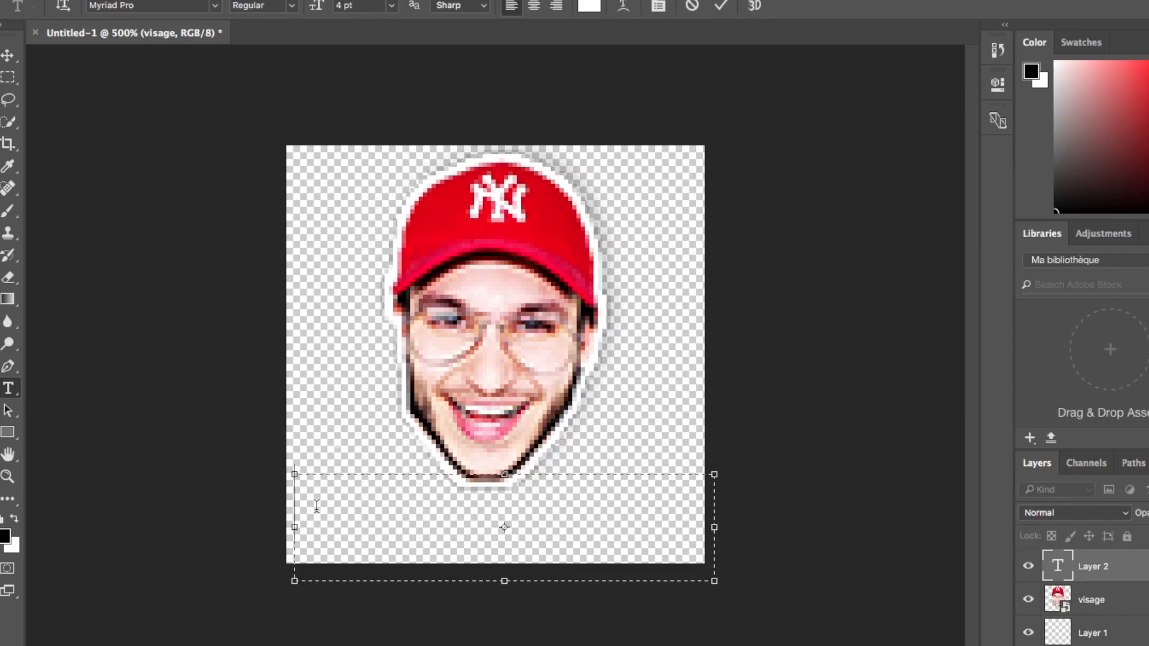
pyautogui.write('O')
pyautogui.press('BackSpace')
pyautogui.write('ABONNE')
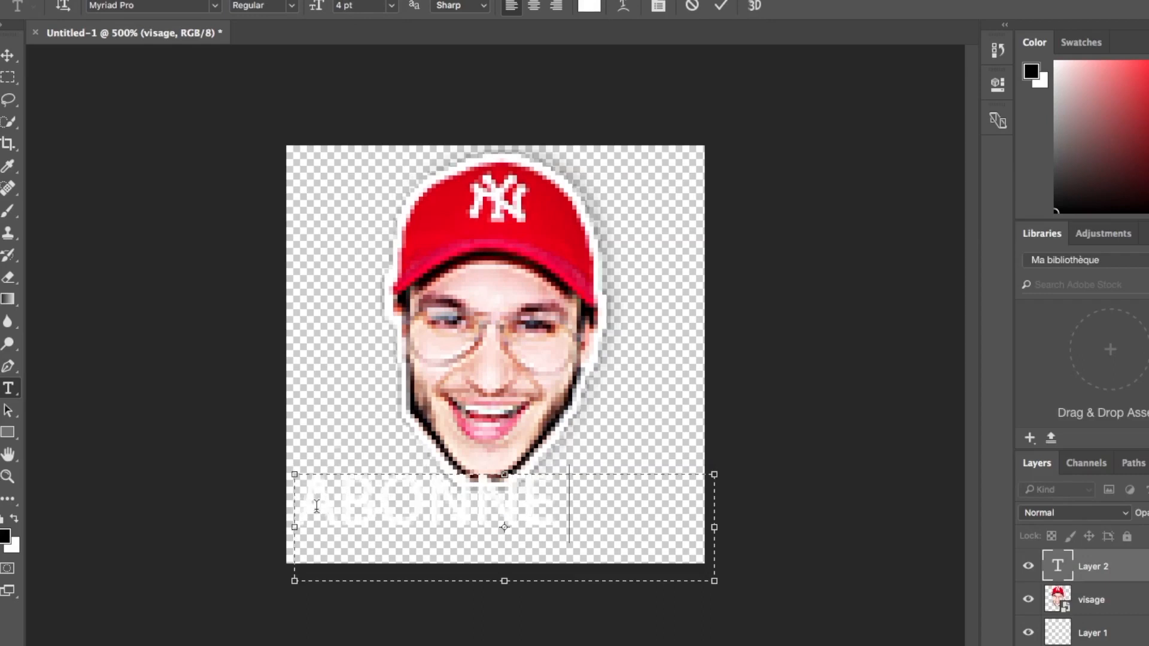
pyautogui.write(' TOI !')
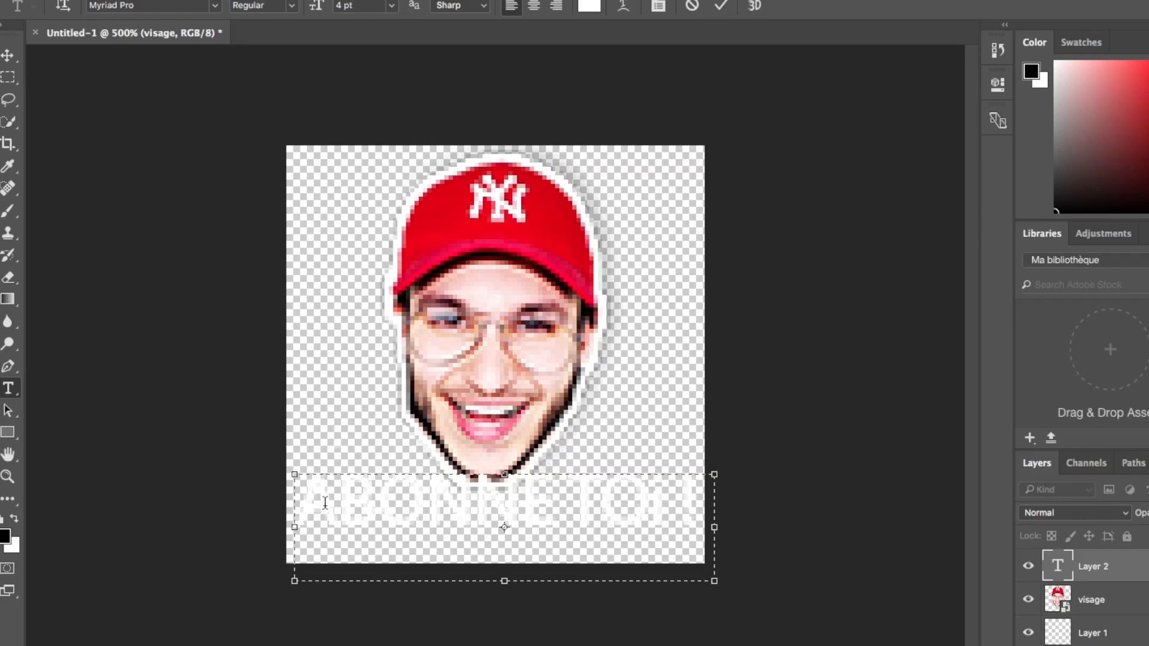
pyautogui.hotkey('ctrl', 'Return')
# Move the text slightly down and to the left so it sits clear of the chin
pyautogui.press('v')
pyautogui.moveTo(447, 515); pyautogui.dragTo(445, 526)
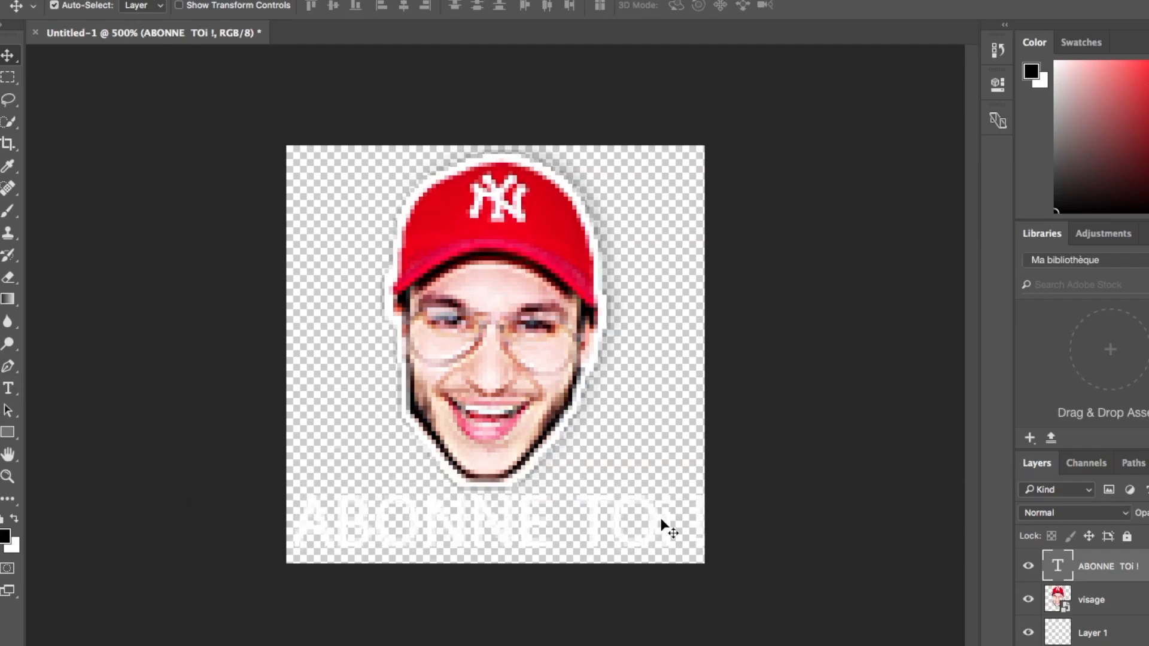
pyautogui.press('Left')
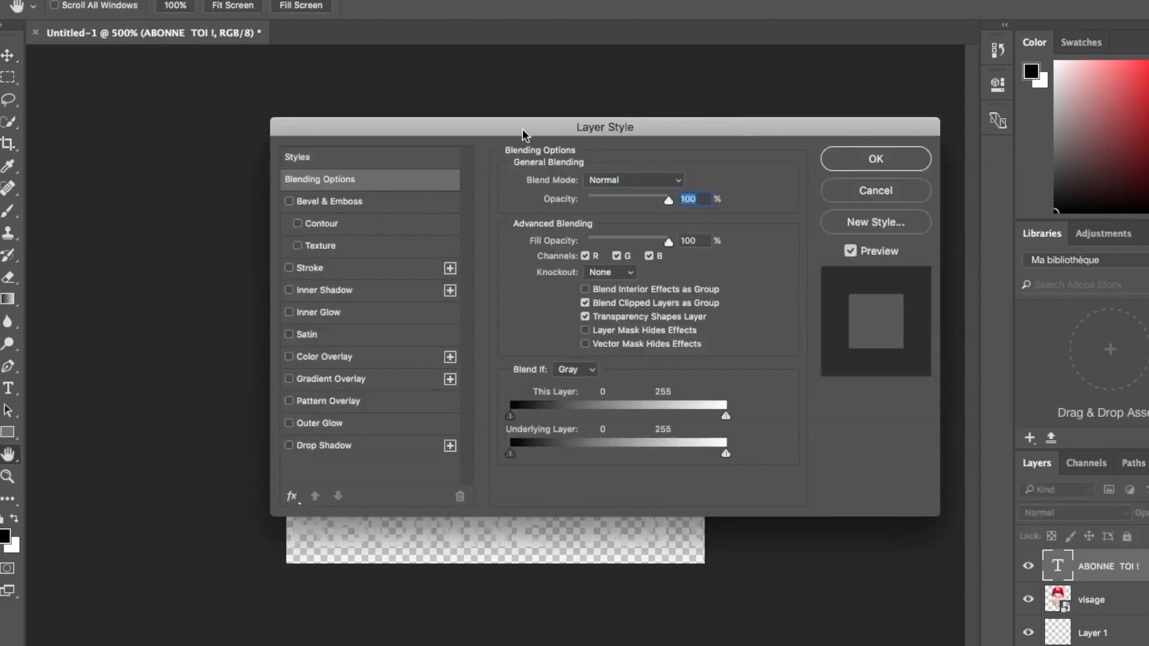
# Give the text layer a drop shadow with a larger distance and a 1 px black stroke positioned outside
pyautogui.moveTo(521, 128); pyautogui.dragTo(956, 111)
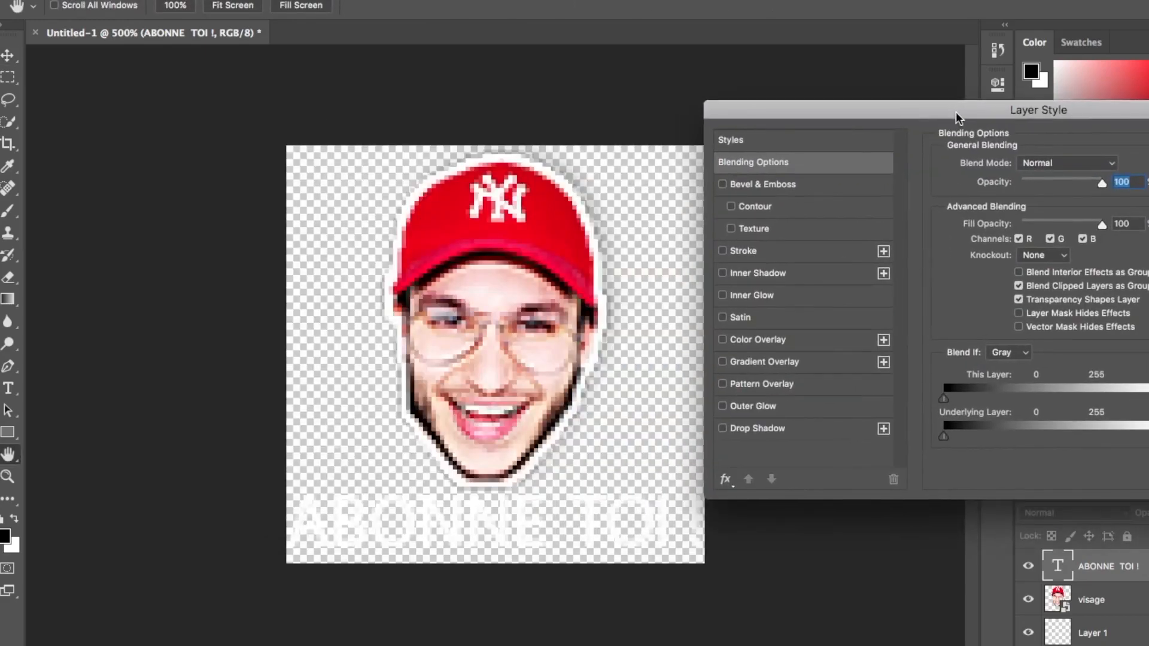
pyautogui.click(742, 428)
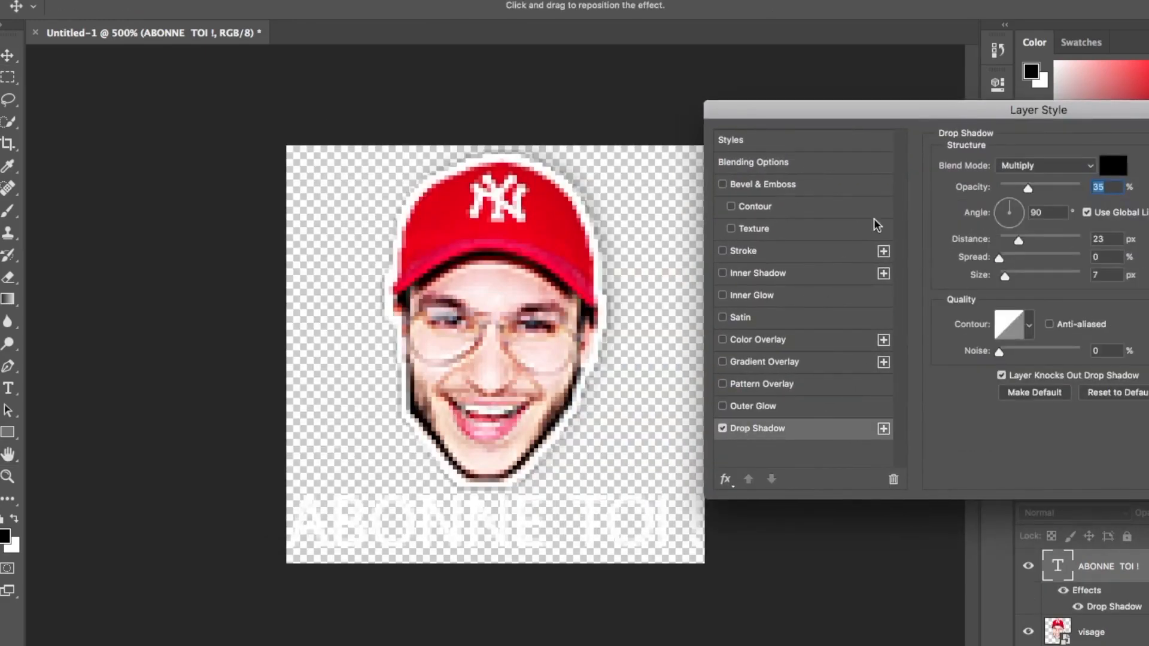
pyautogui.moveTo(1021, 238); pyautogui.dragTo(1040, 240)
pyautogui.click(738, 252)
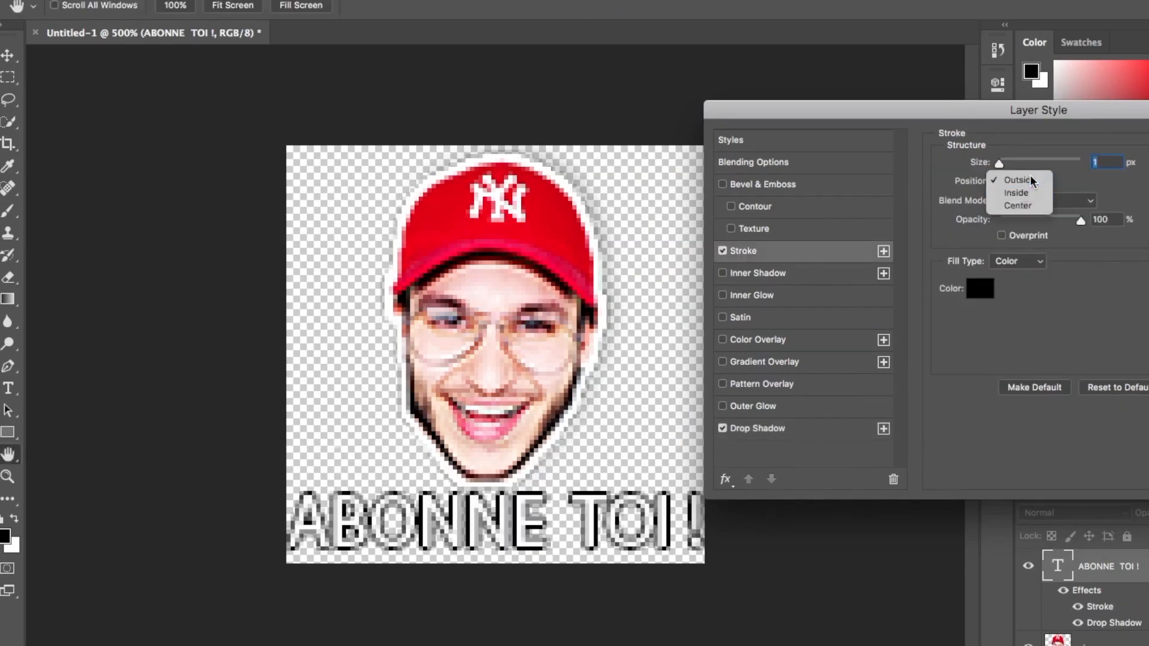
pyautogui.click(1030, 177)
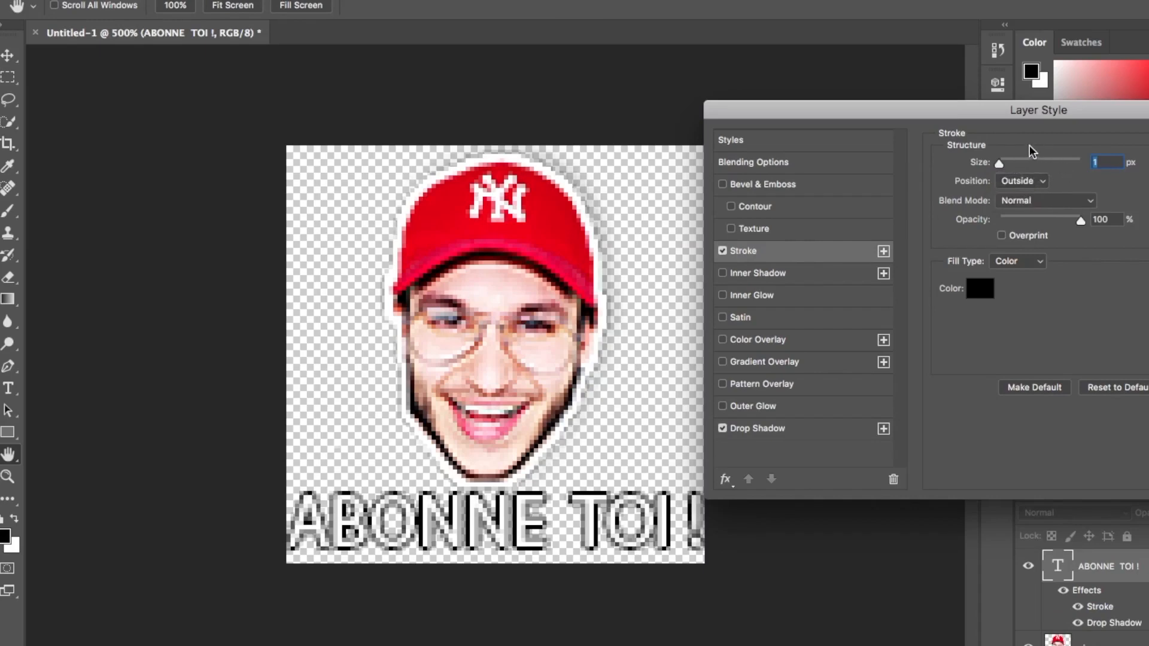
pyautogui.press('Return')
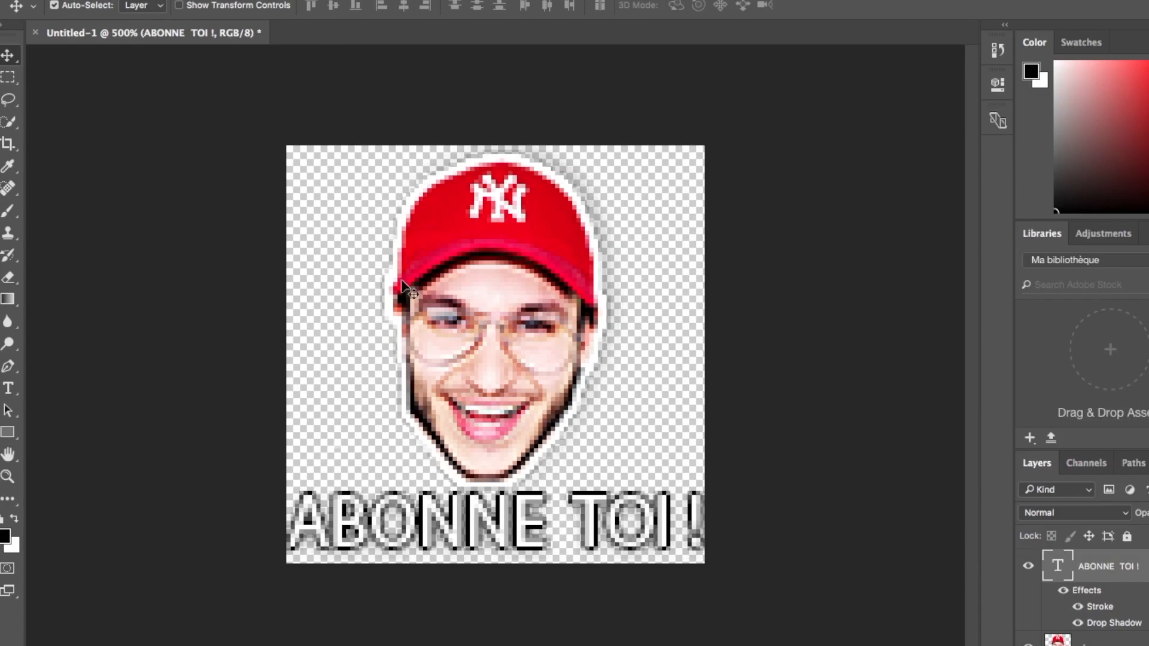
# Move the visage image slightly upward, away from the text
pyautogui.moveTo(497, 320); pyautogui.dragTo(498, 315)
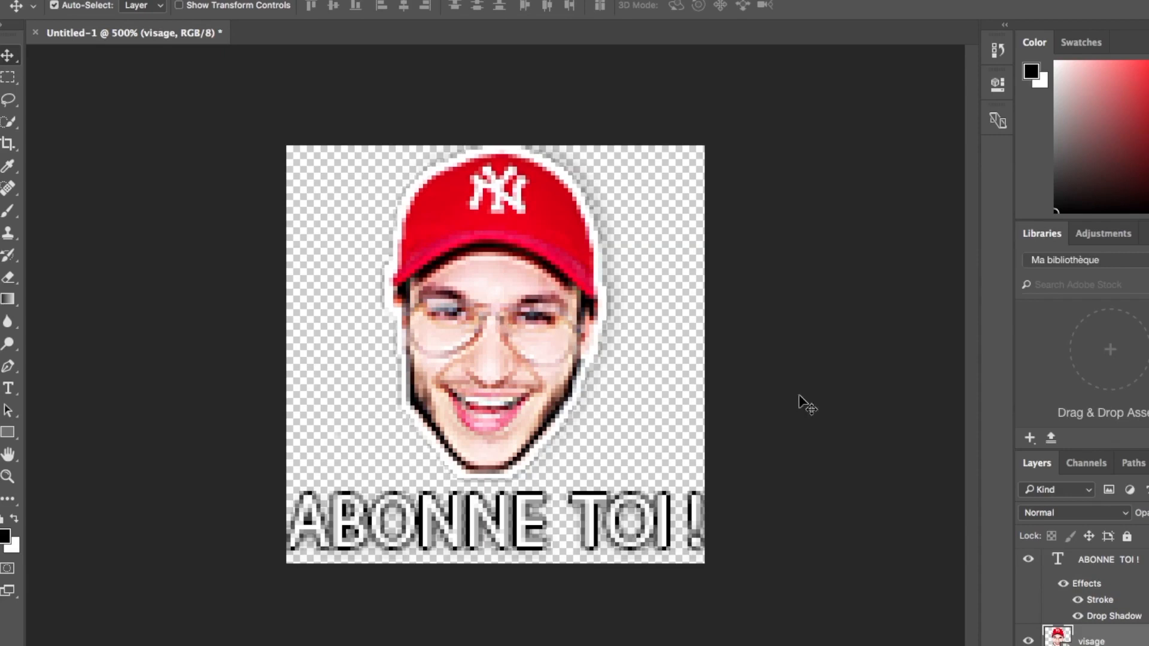
pyautogui.hotkey('ctrl', '-')
pyautogui.hotkey('ctrl', '-')
pyautogui.hotkey('ctrl', '-')
pyautogui.hotkey('ctrl', '-')
pyautogui.hotkey('ctrl', '-')
pyautogui.hotkey('ctrl', '-')
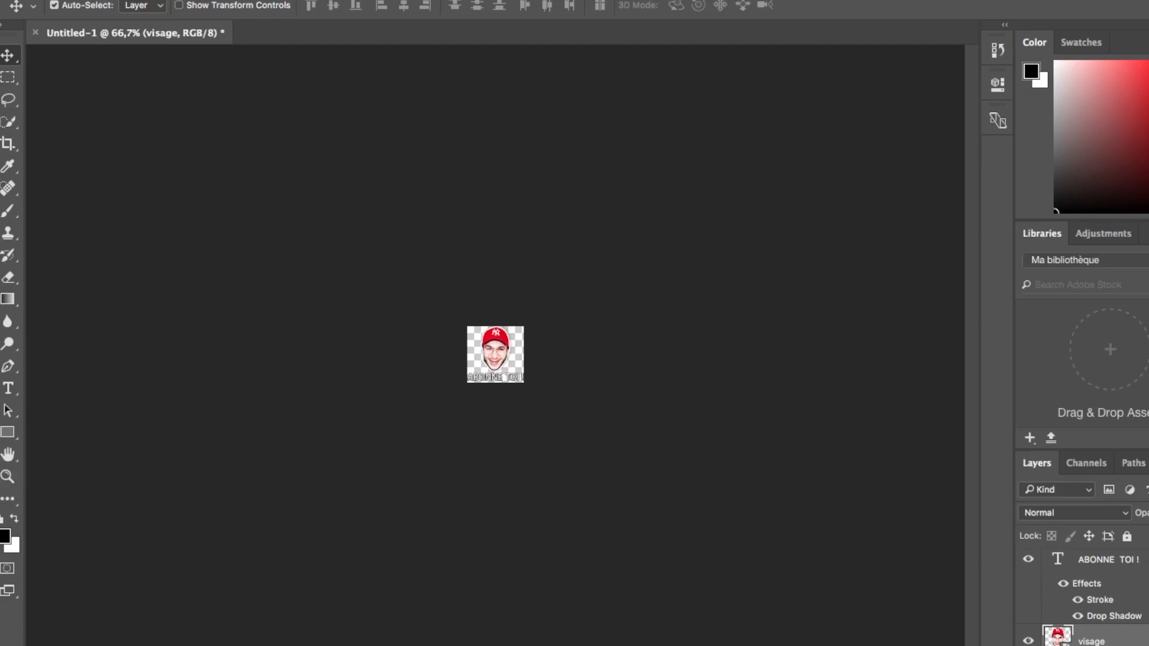
# Save the image as Watermarke.png in the Documents folder, using the PNG format
pyautogui.click(146, 0)
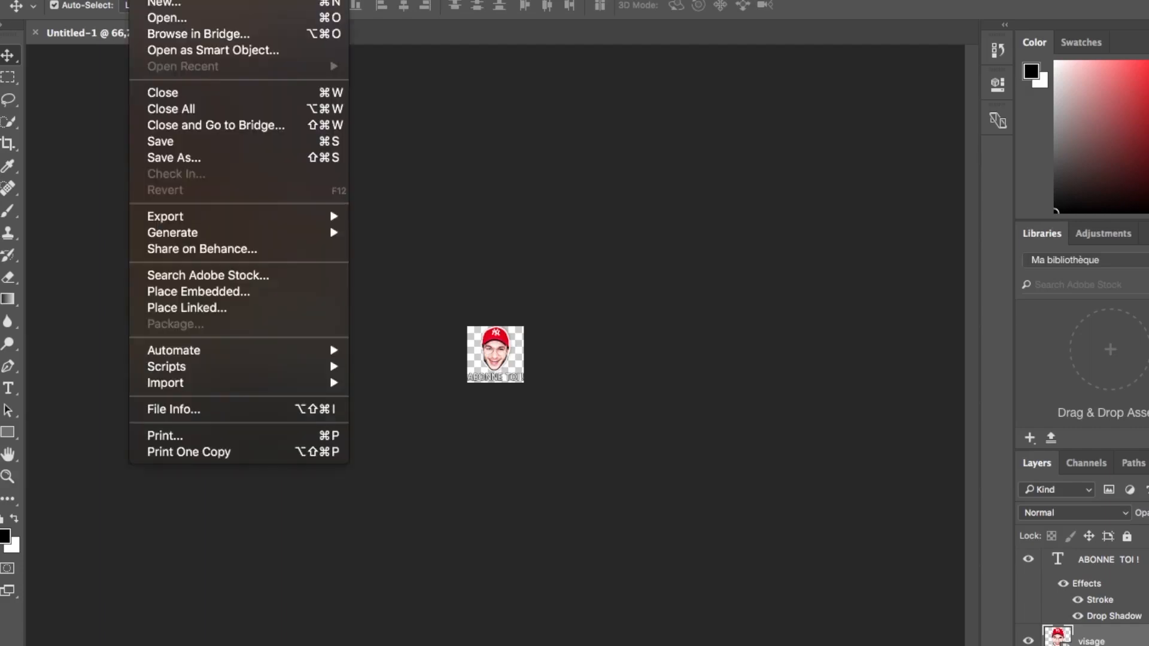
pyautogui.click(274, 157)
pyautogui.write('Watermar')
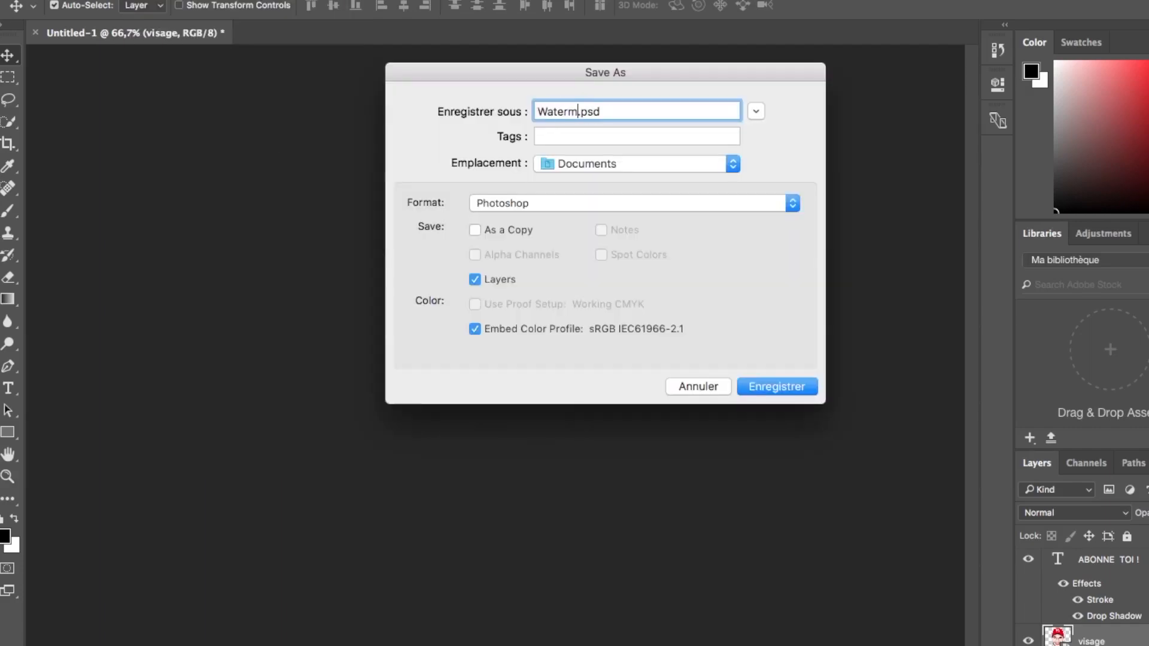
pyautogui.write('ke')
pyautogui.click(556, 203)
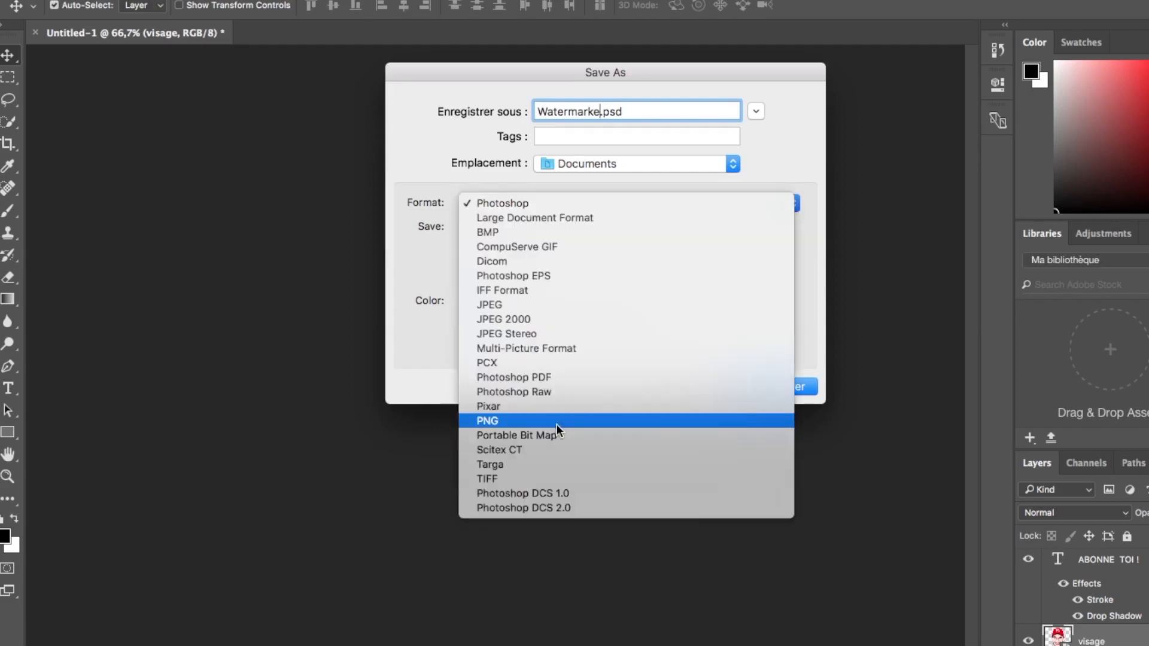
pyautogui.click(556, 425)
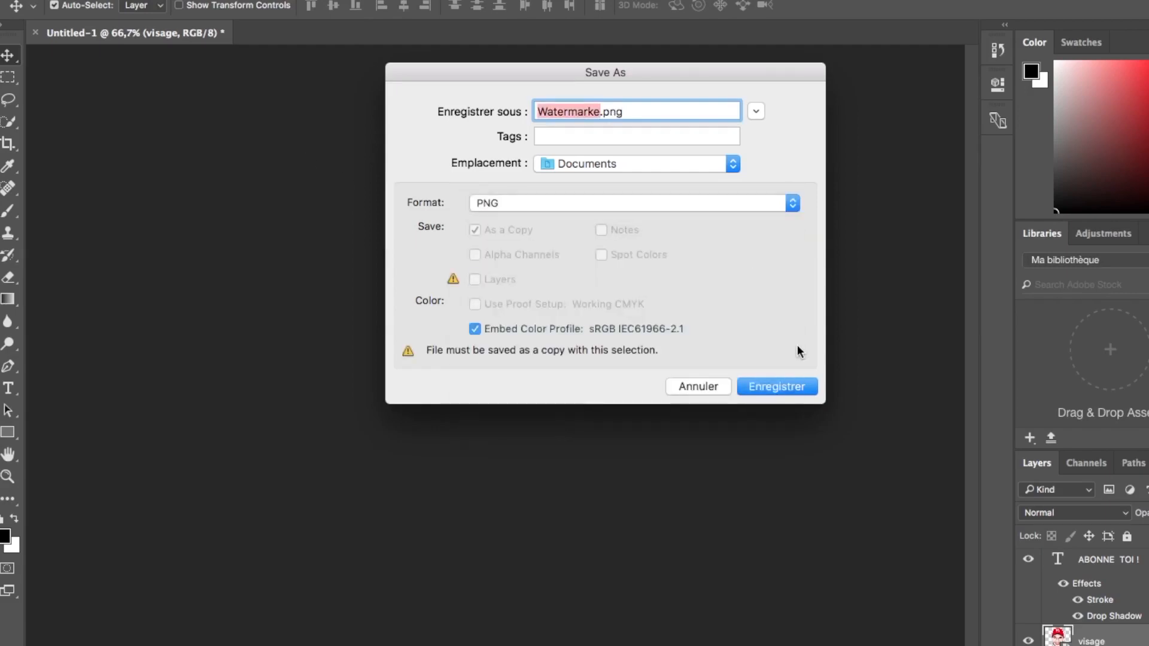
pyautogui.press('Return')
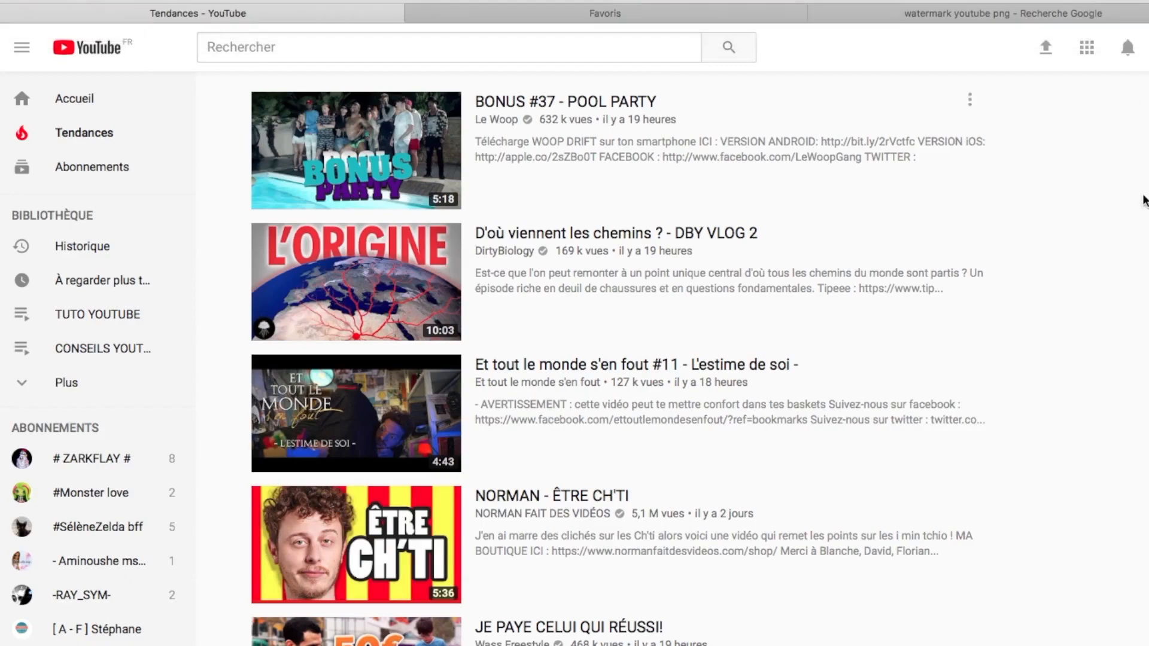
# Switch to YouTube in the browser and open the channel's Creator Studio dashboard
pyautogui.click(1144, 47)
pyautogui.click(1022, 188)
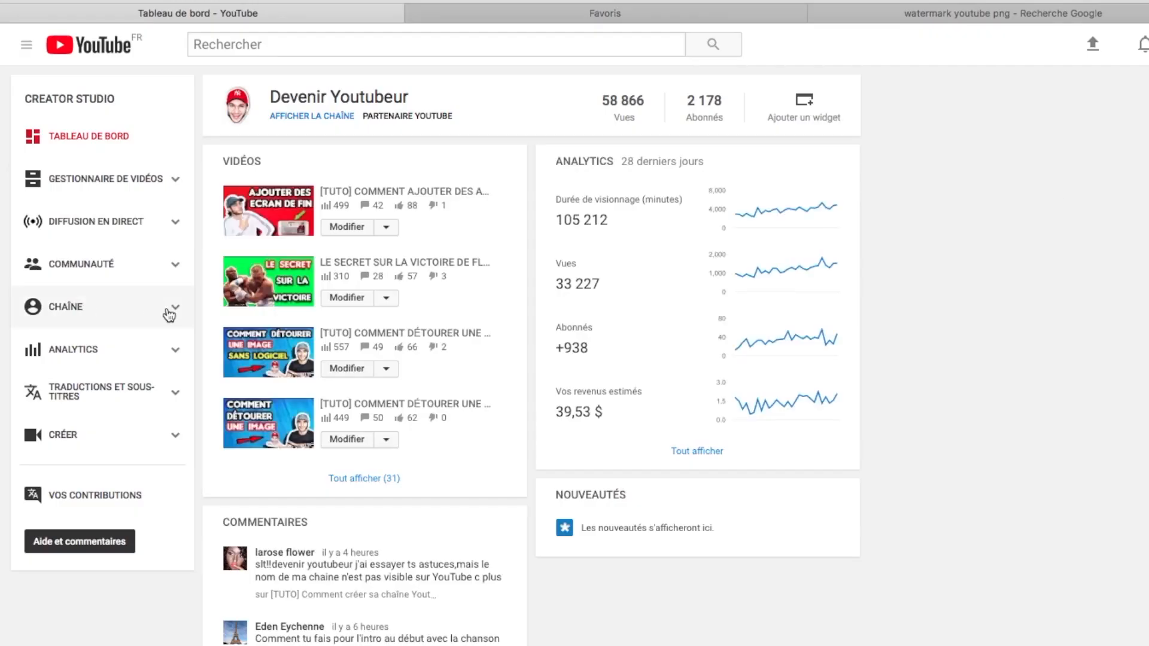
# Open the channel's Branding settings, then import Watermarke.png as the branding watermark and save it
pyautogui.click(169, 314)
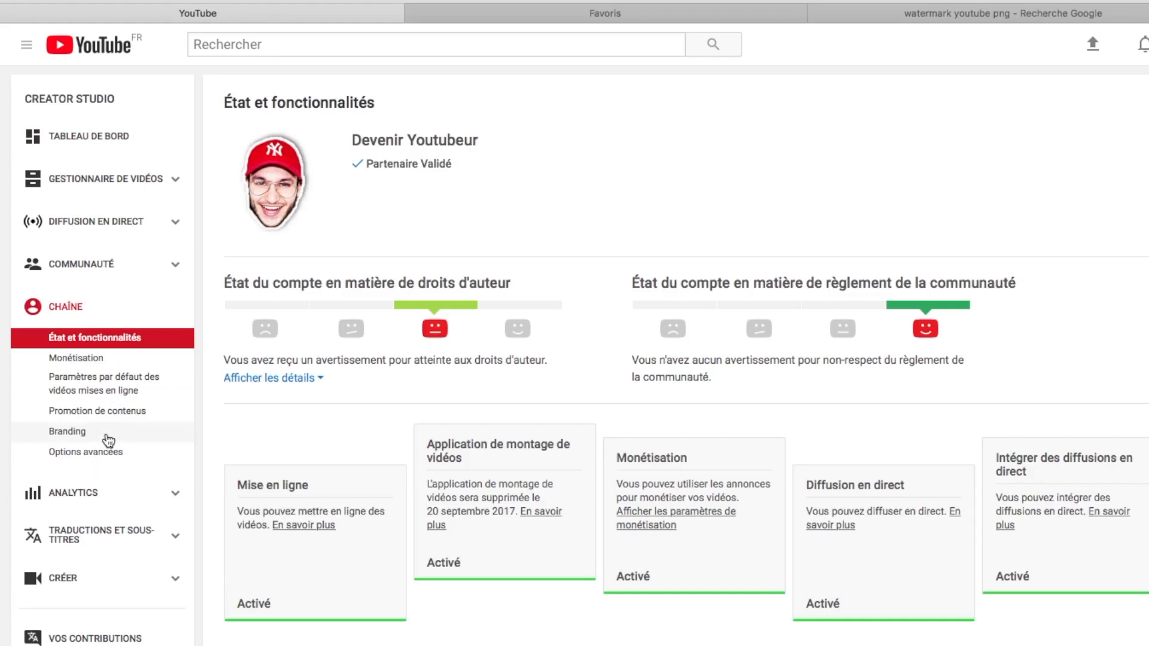
pyautogui.click(108, 435)
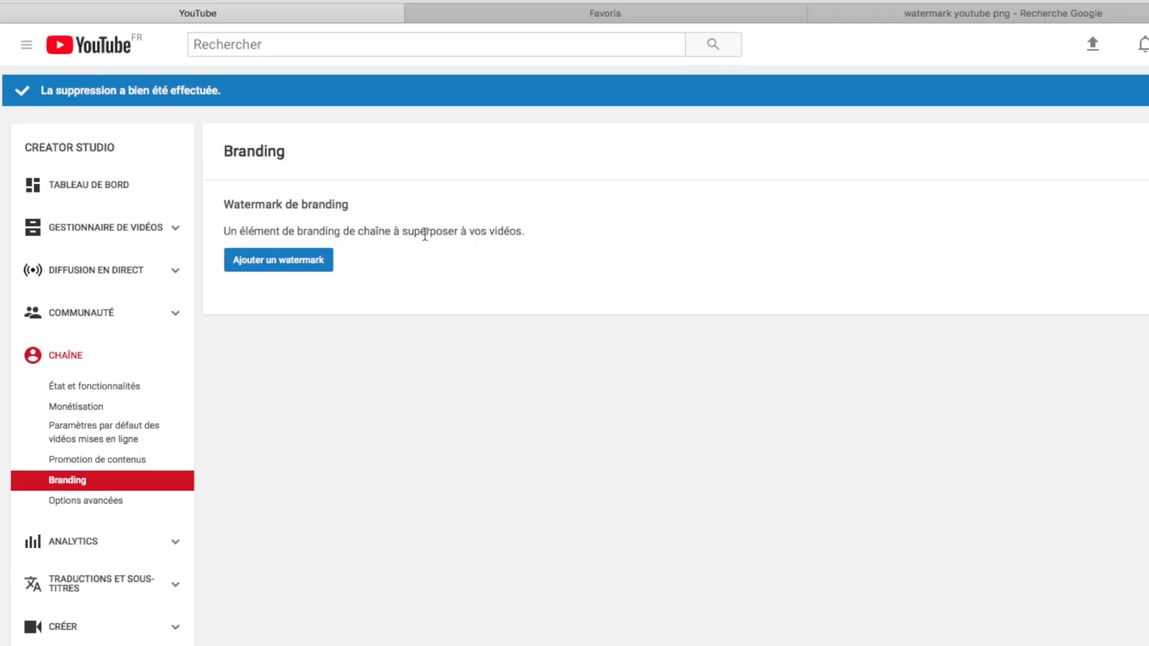
pyautogui.click(315, 262)
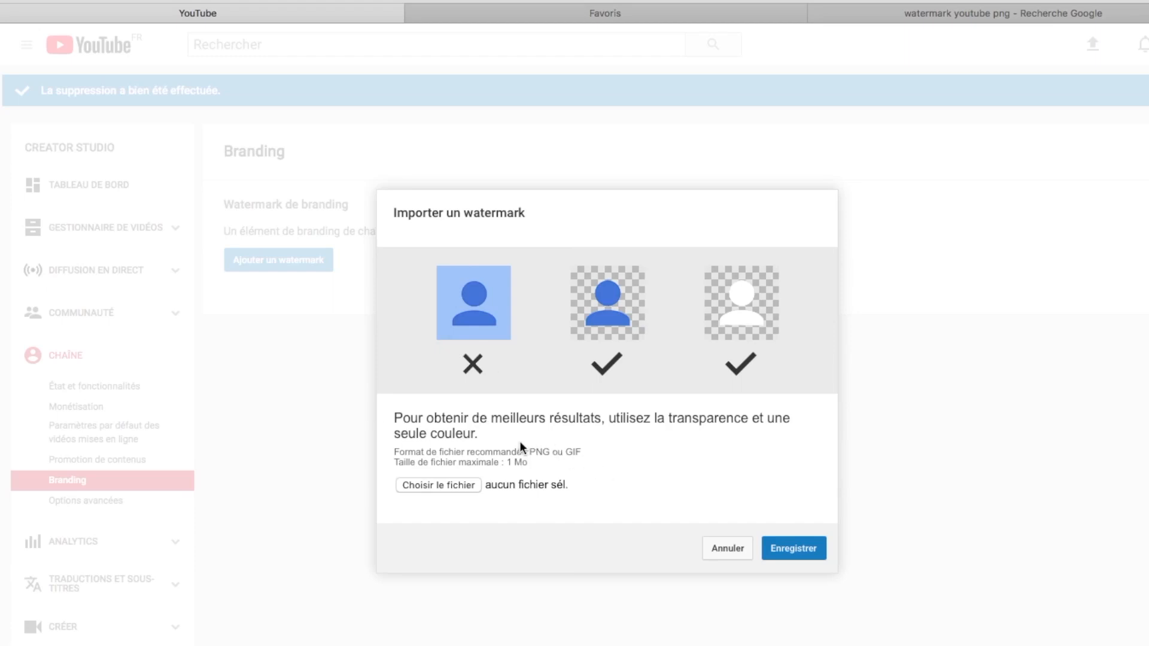
pyautogui.click(432, 486)
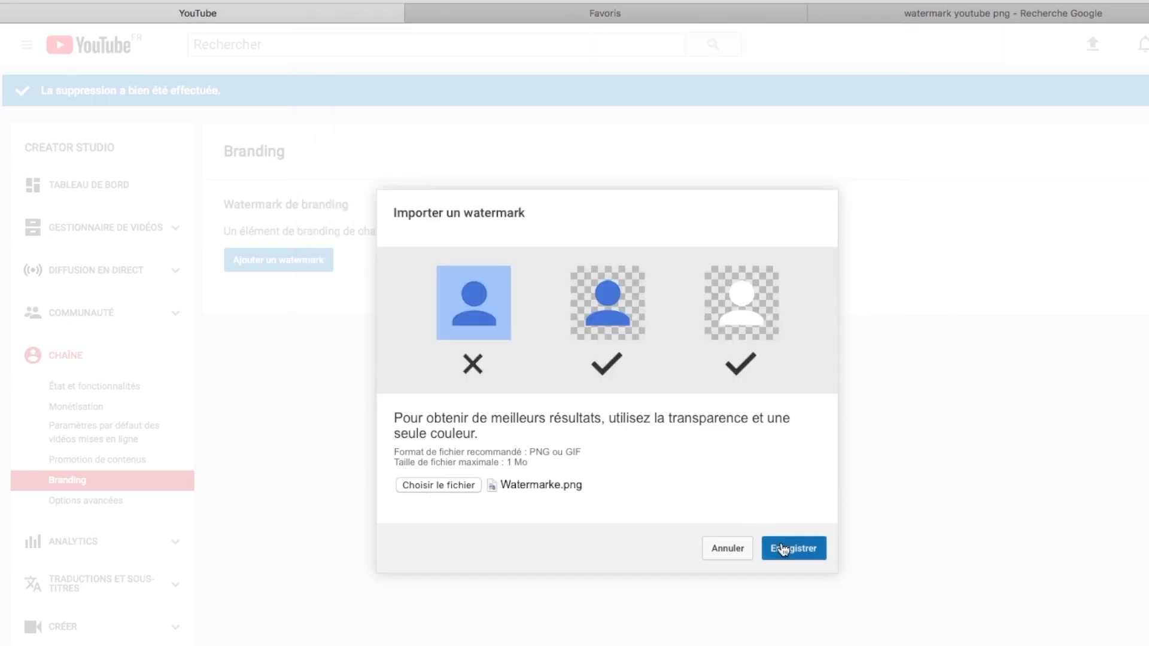
pyautogui.click(782, 549)
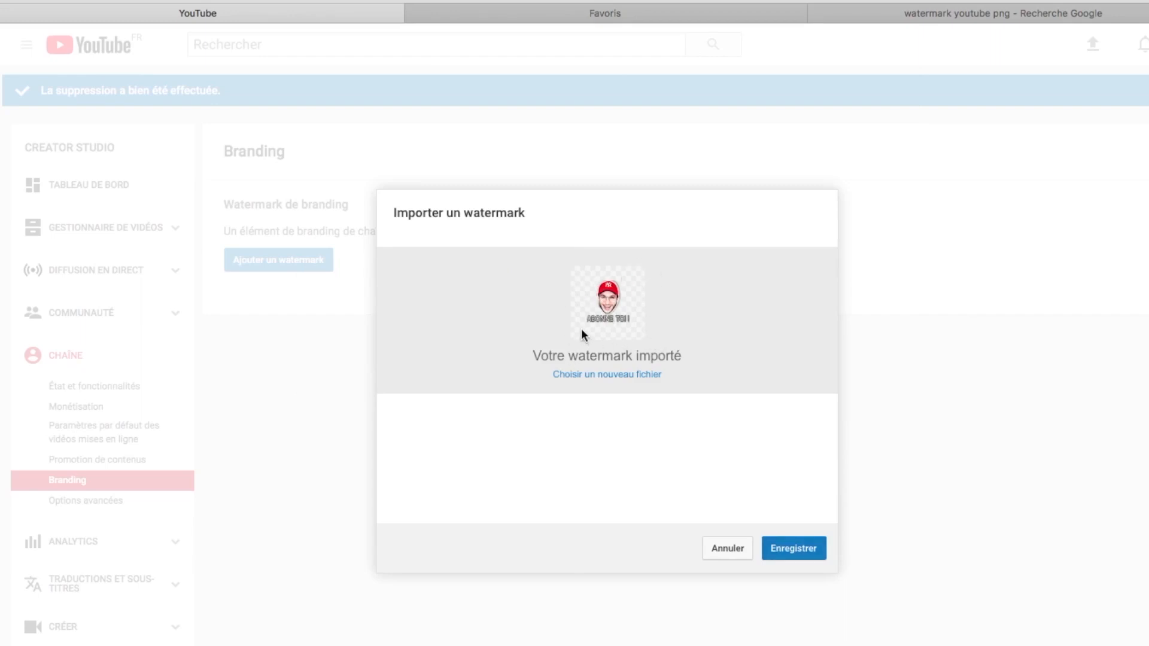
pyautogui.click(788, 549)
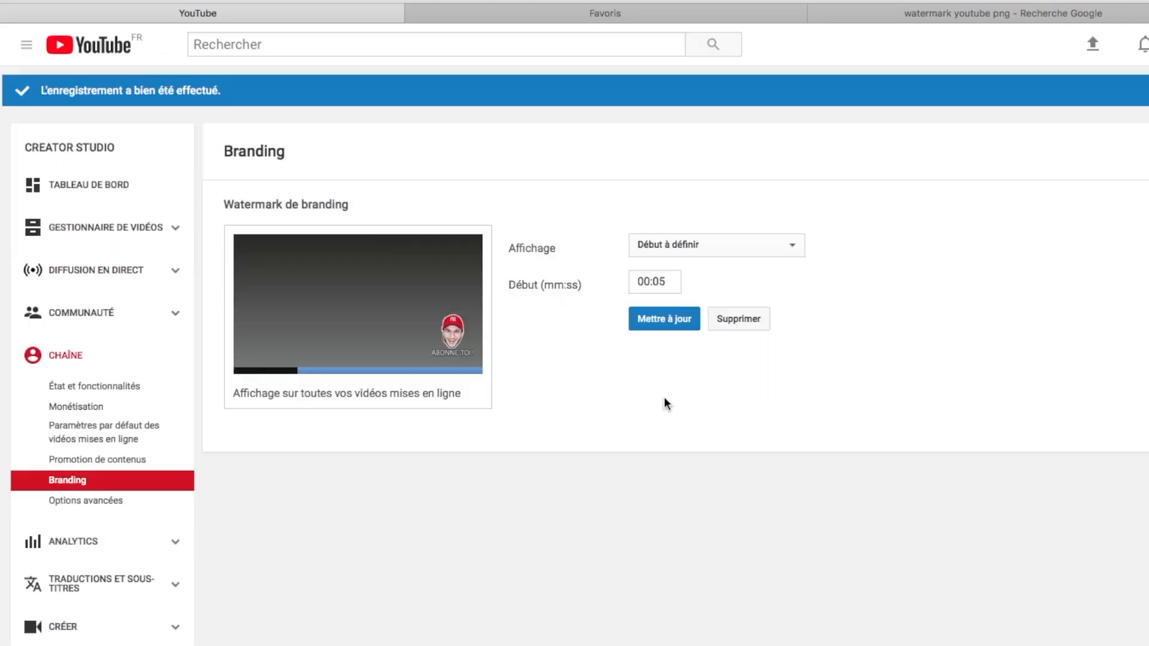
# Try the watermark display options Fin de la vidéo and Intégralité de la vidéo, and return to Début à définir
pyautogui.click(757, 240)
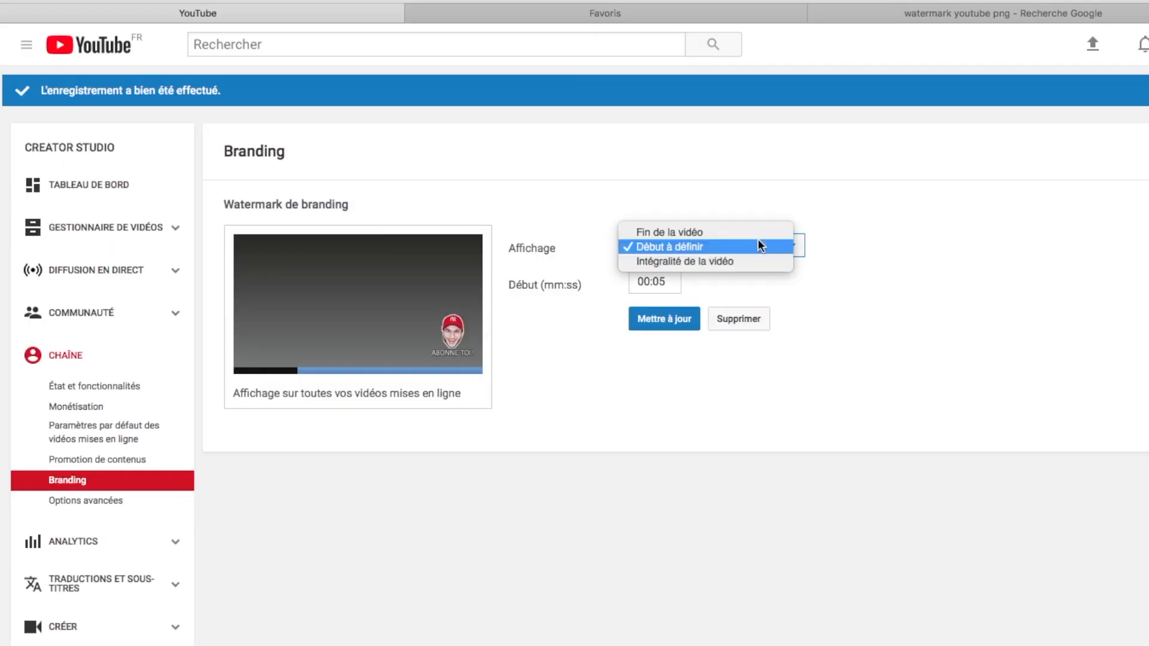
pyautogui.click(744, 231)
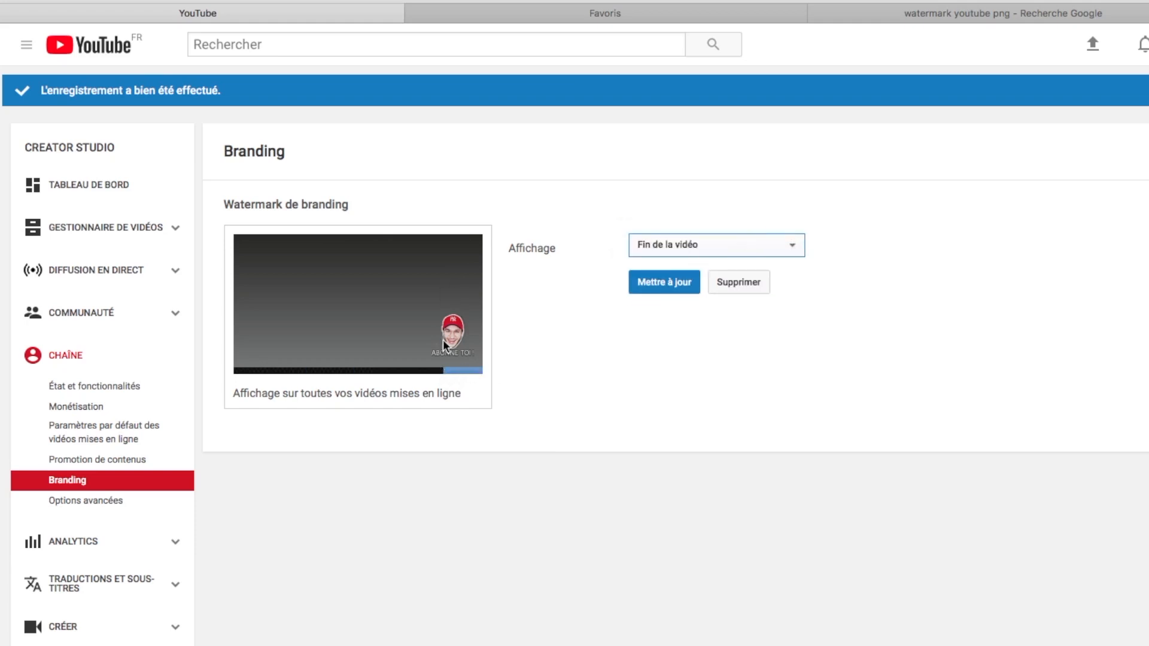
pyautogui.click(645, 243)
pyautogui.click(656, 274)
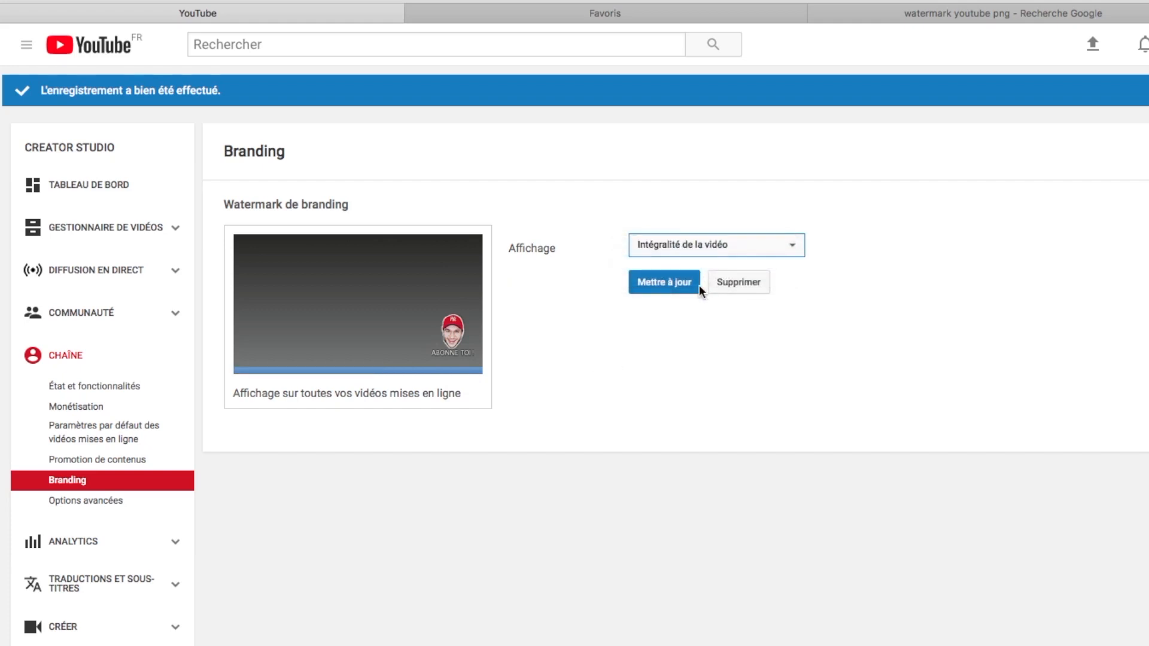
pyautogui.click(712, 251)
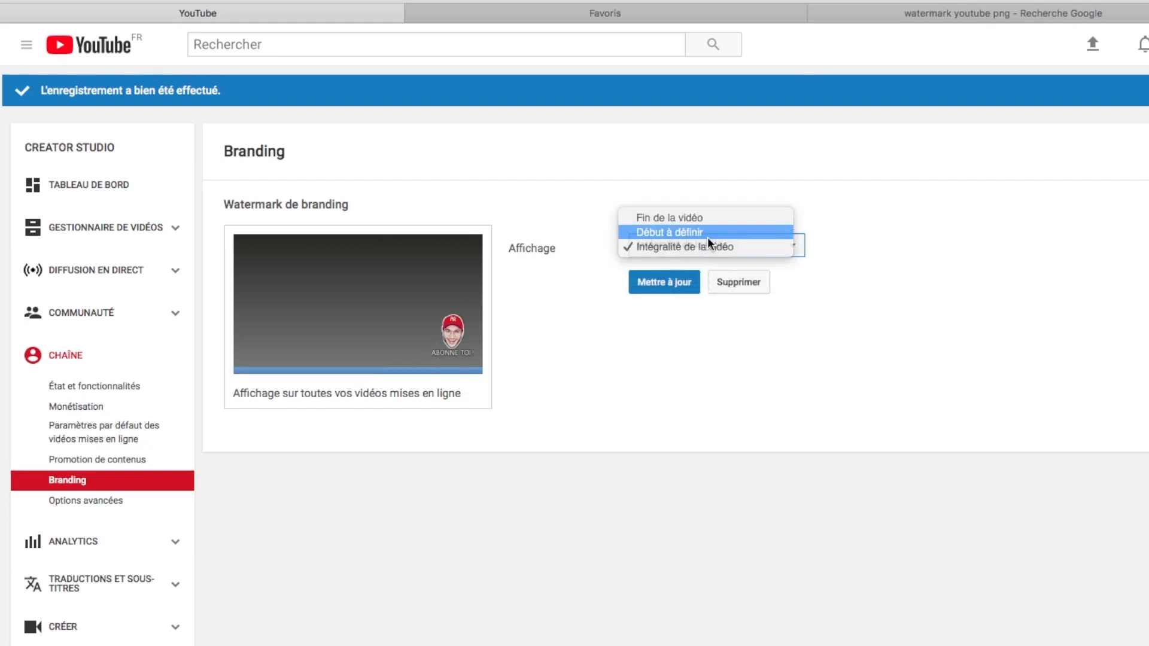
pyautogui.click(707, 235)
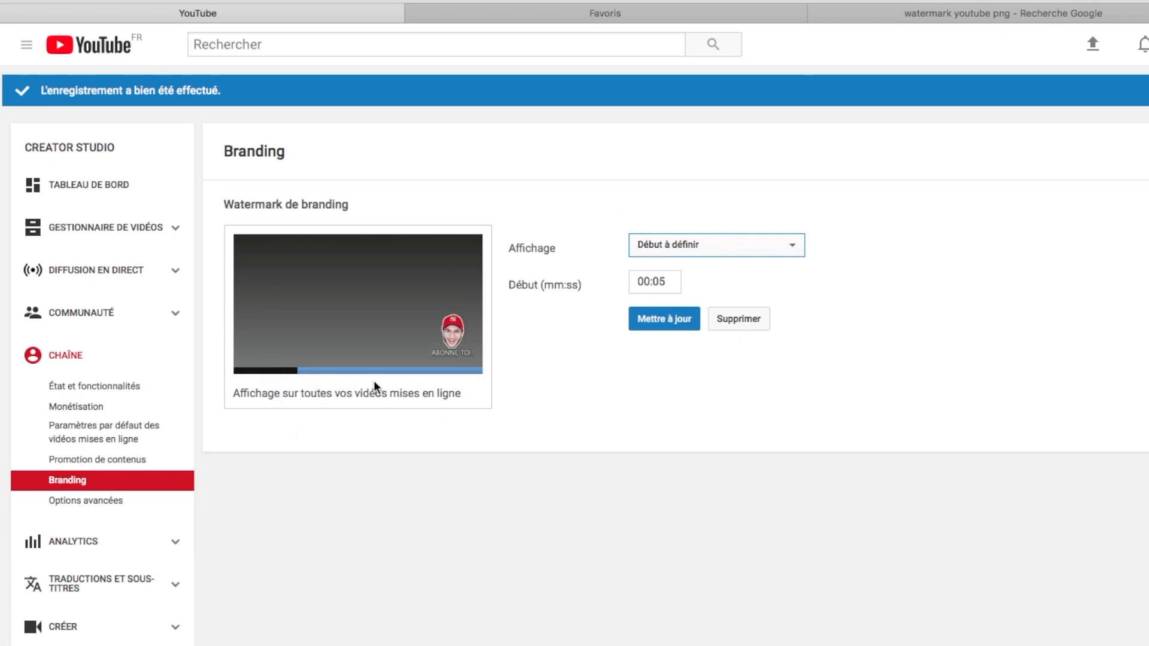
# Set the watermark's start time to 00:30 and update the branding settings
pyautogui.click(667, 281)
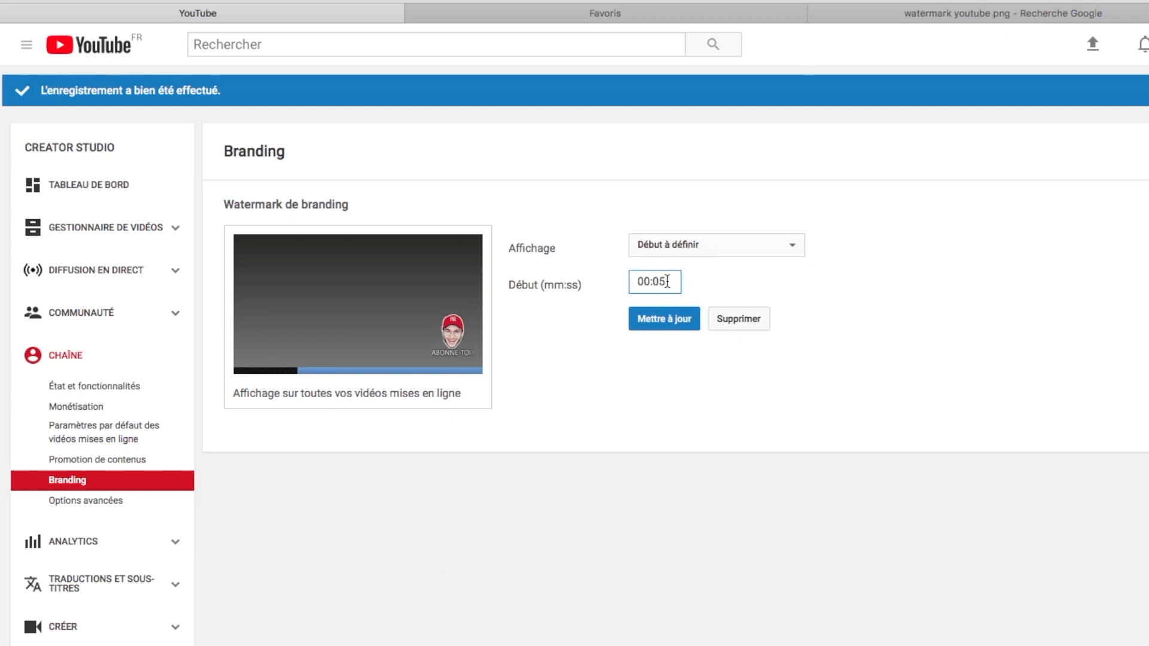
pyautogui.press('BackSpace')
pyautogui.press('BackSpace')
pyautogui.write('10')
pyautogui.press('BackSpace')
pyautogui.press('BackSpace')
pyautogui.write('30')
pyautogui.click(658, 323)
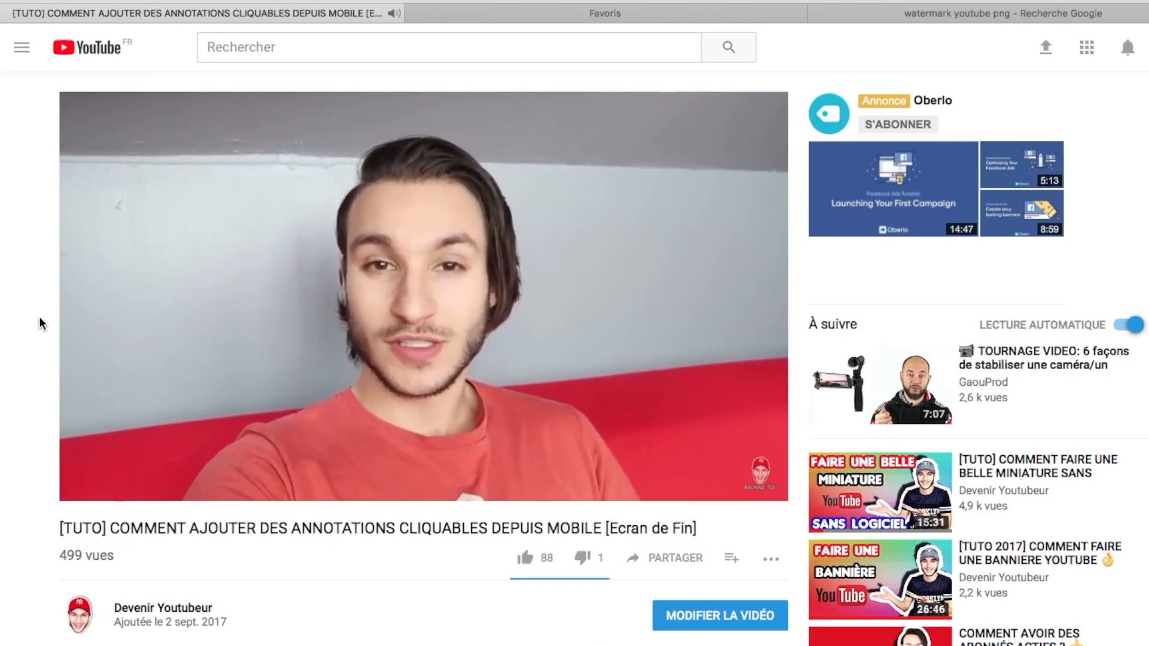
# Pause the channel's video on clickable annotations and examine the watermark and its subscribe pop-up in the player
pyautogui.moveTo(748, 439)
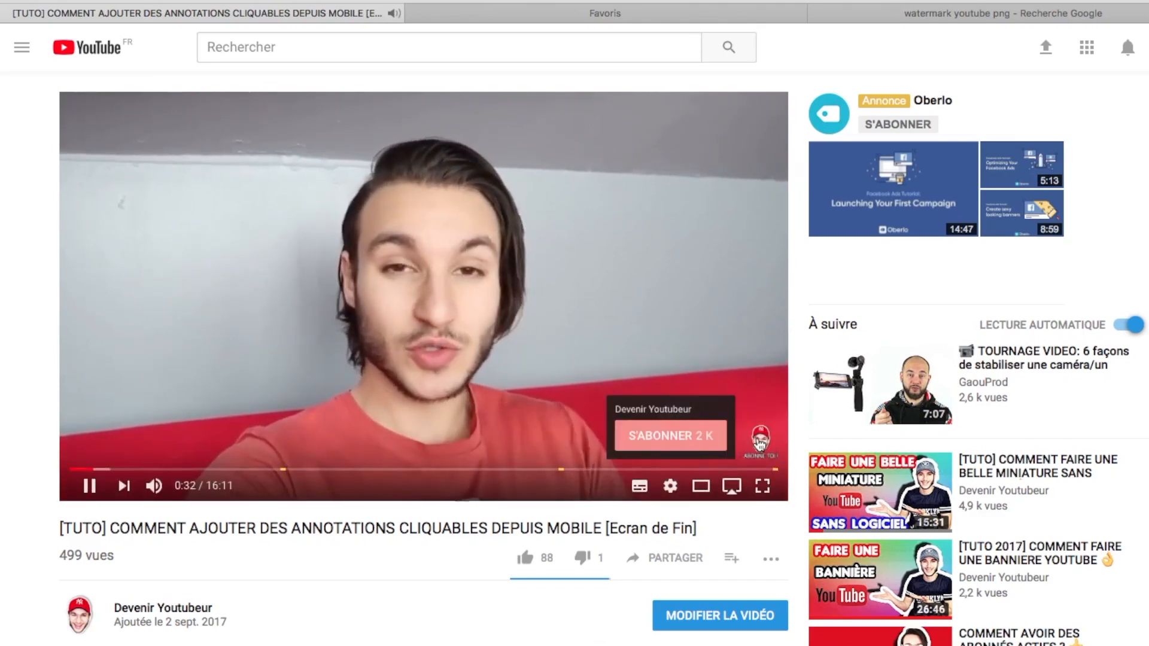
pyautogui.click(464, 332)
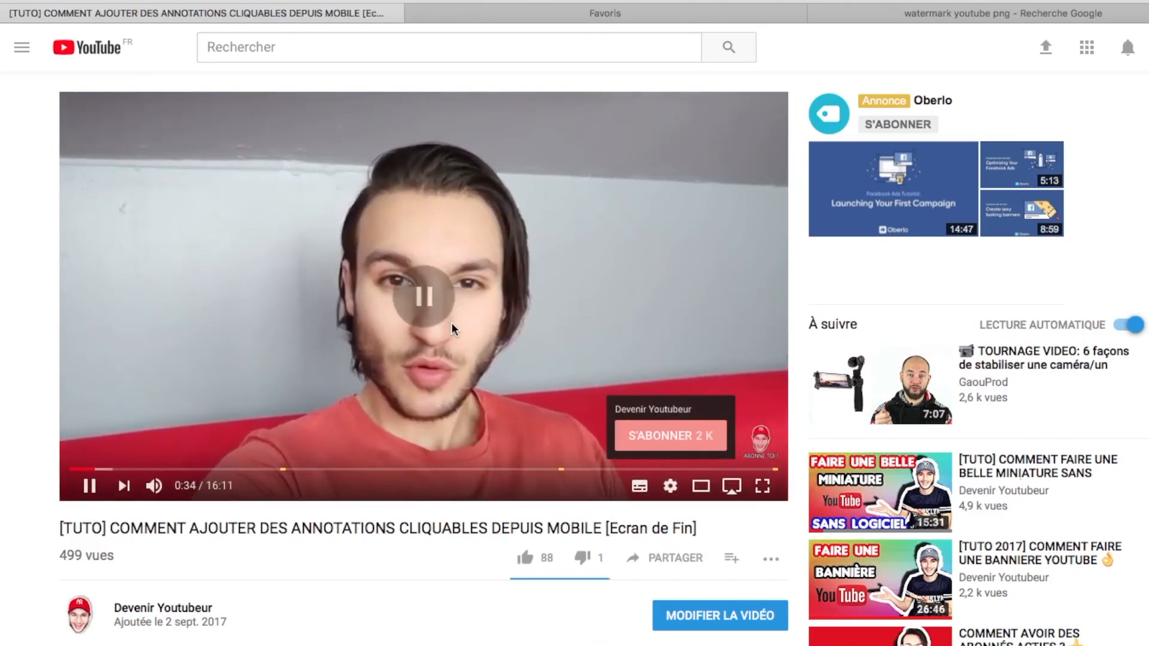
pyautogui.moveTo(743, 438)
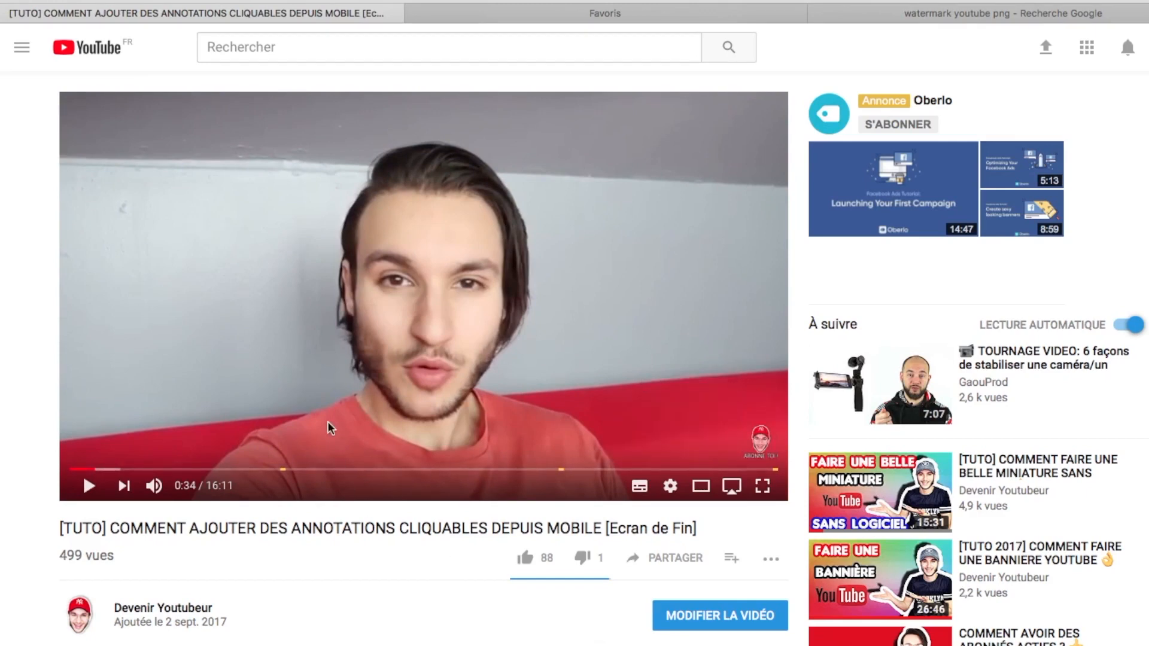
pyautogui.moveTo(768, 453)
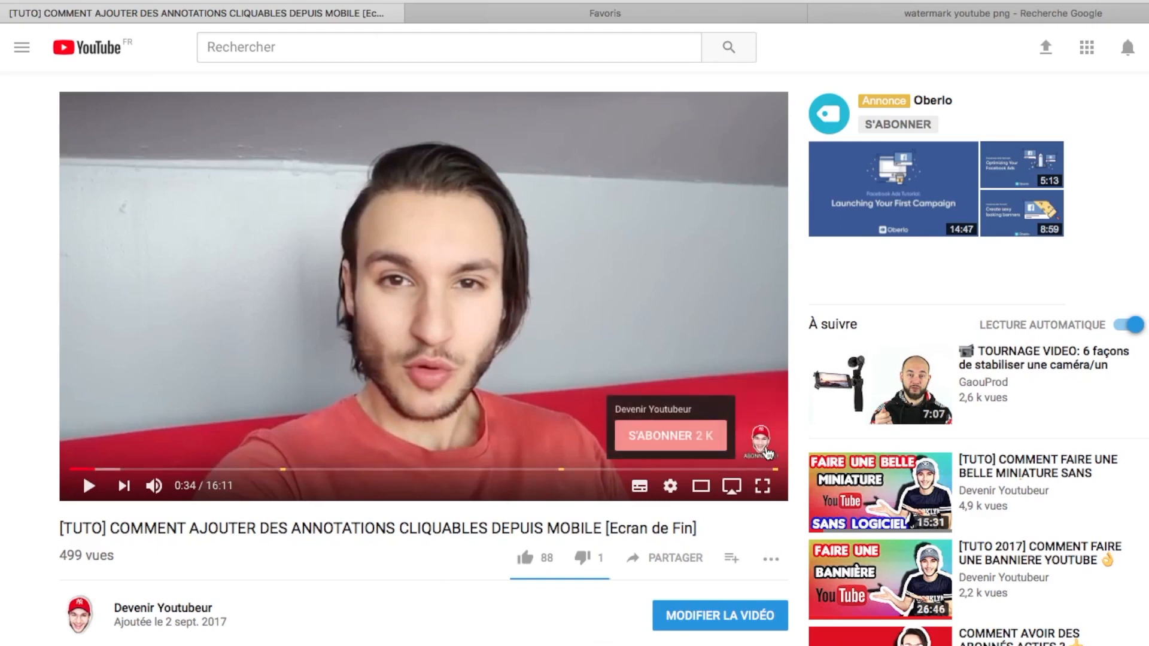